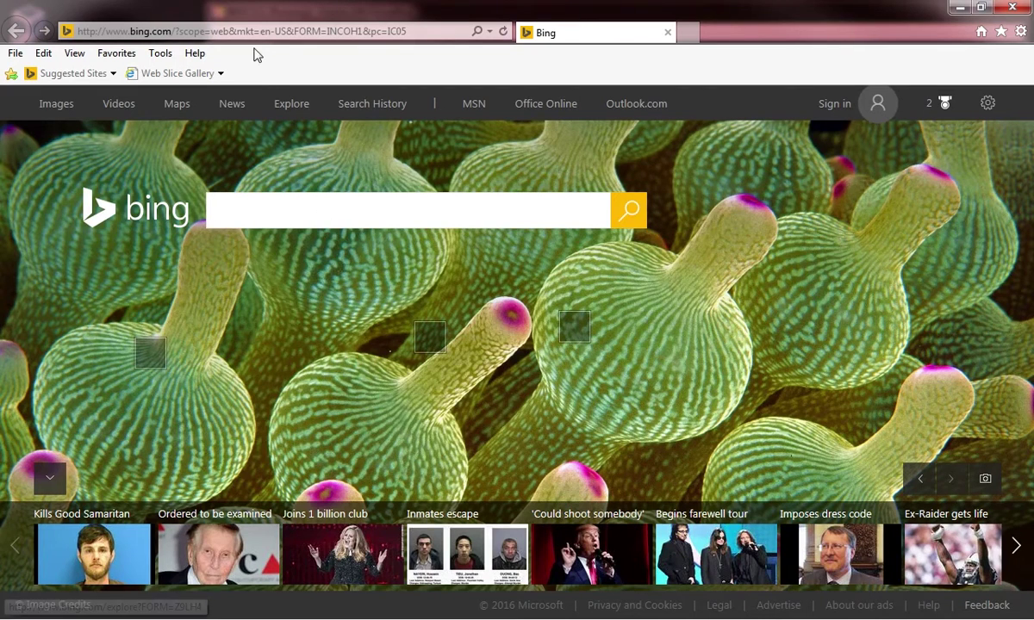
Load ftp.adobe.com/pub/adobe/reader/win in Internet Explorer
left_click(259, 32)
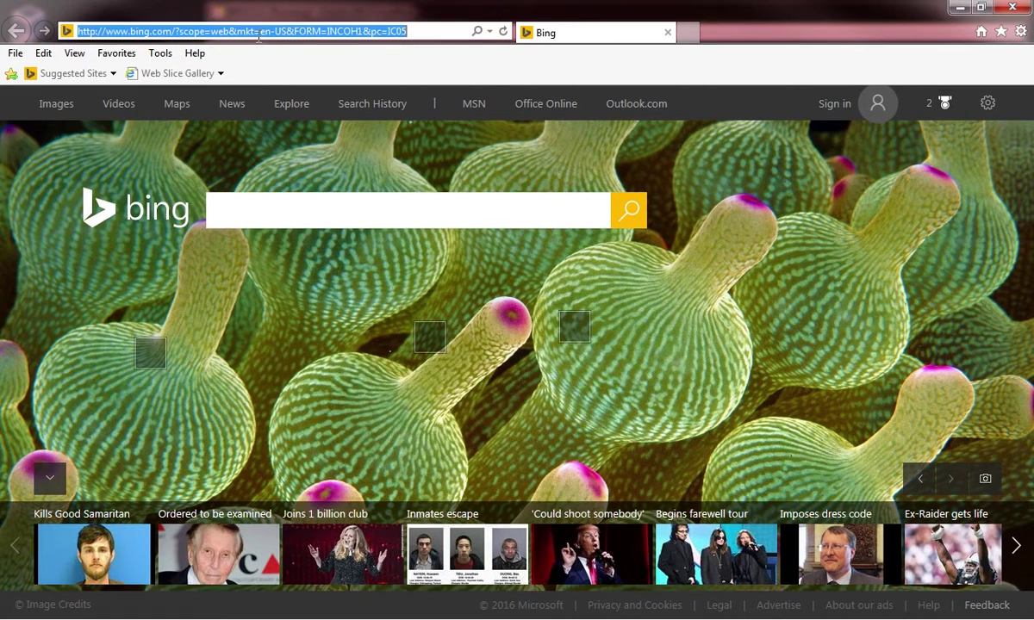
type("ftp.adobe.c")
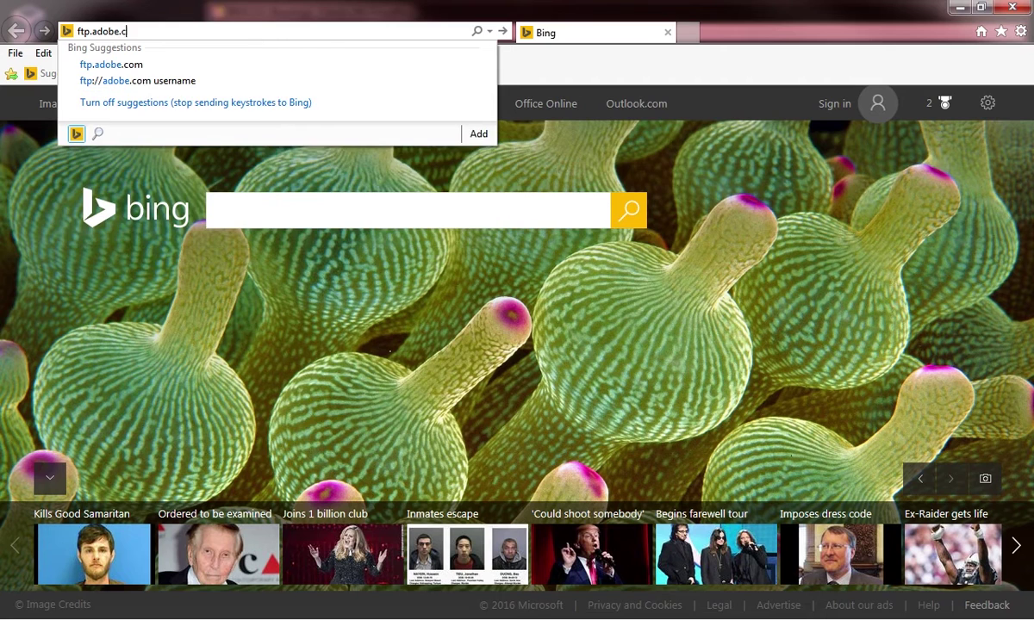
type("om/pu")
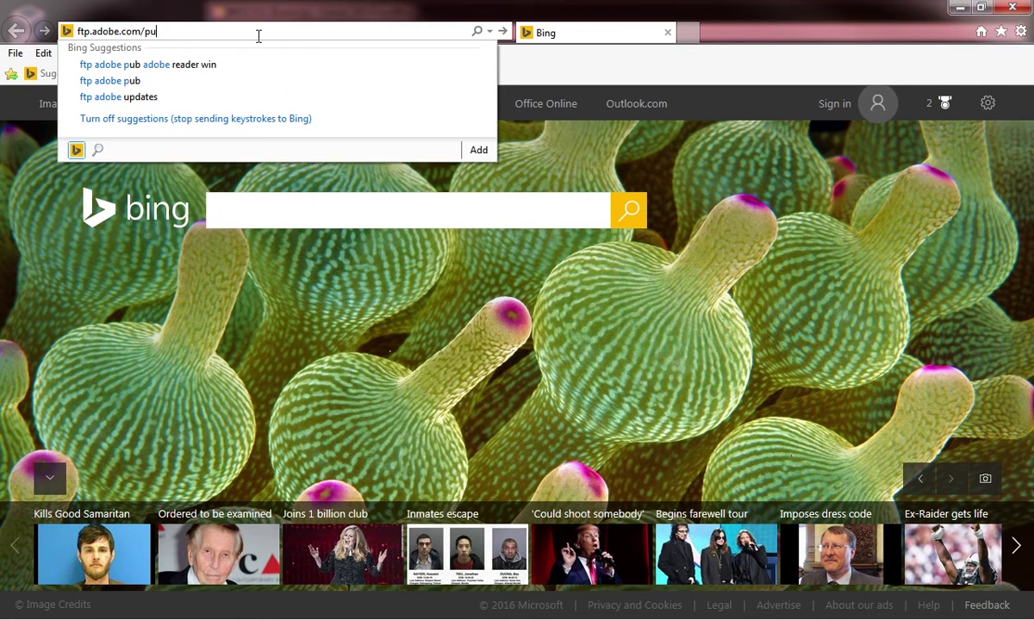
type("b/adobe/reader/")
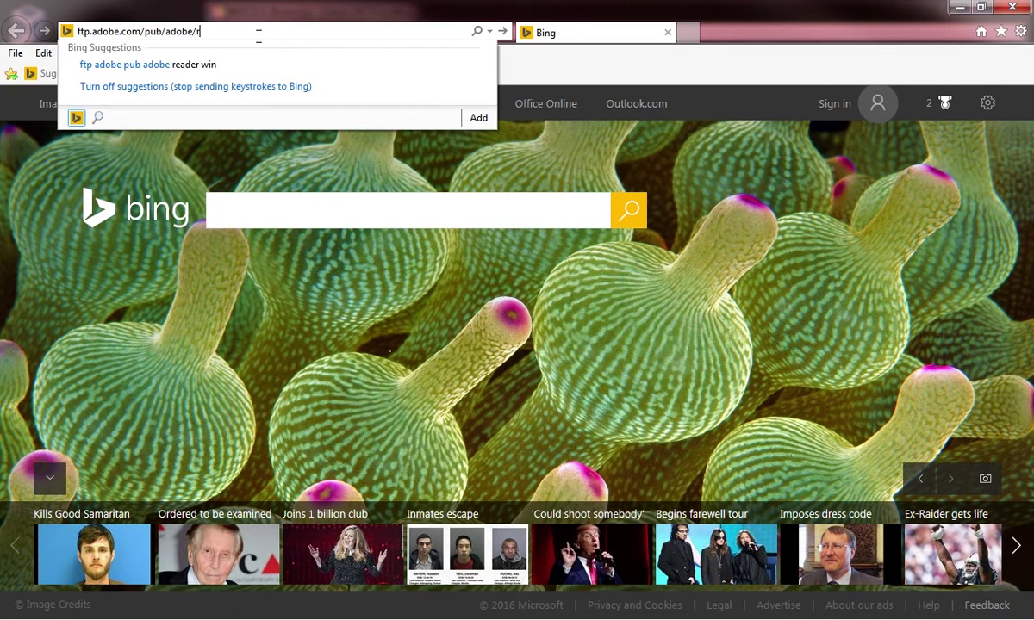
type("win")
key("Return")
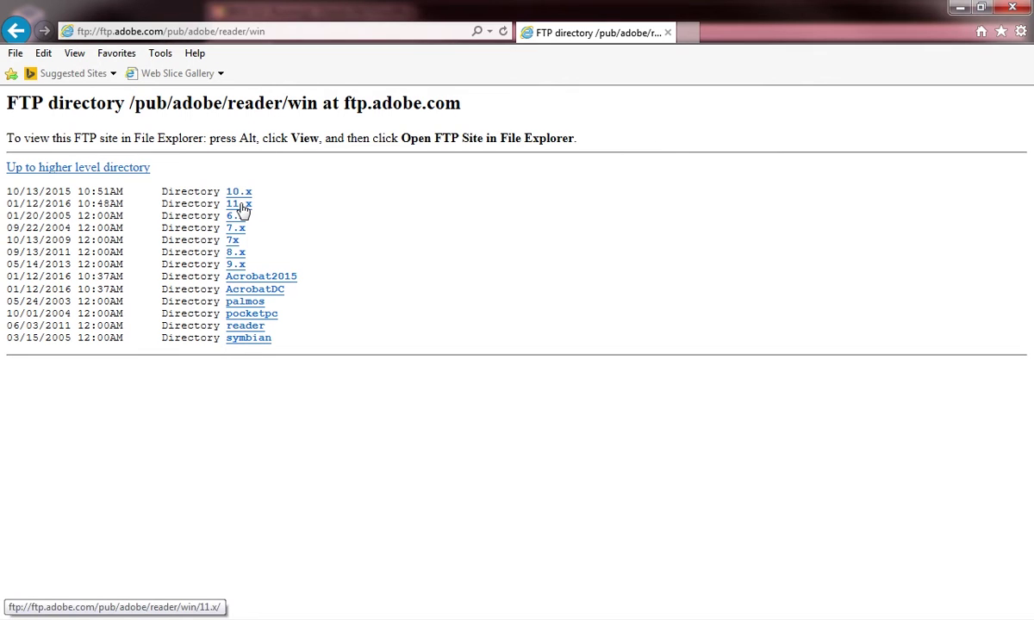
Browse to 11.x > 11.0.10 > en_US and save AdbeRdr11010_en_US.exe
left_click(242, 207)
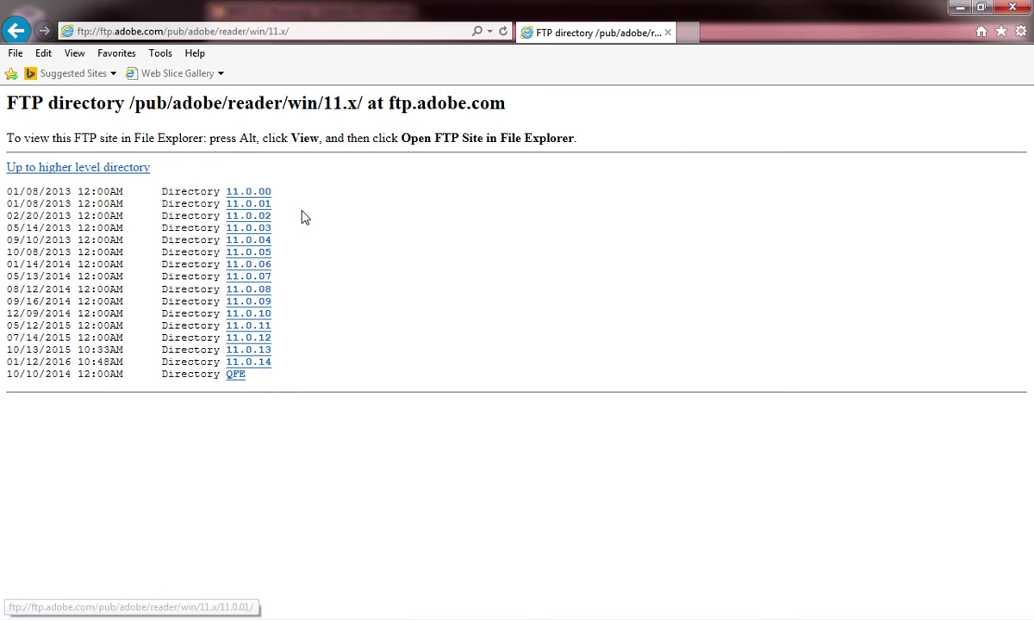
left_click(264, 315)
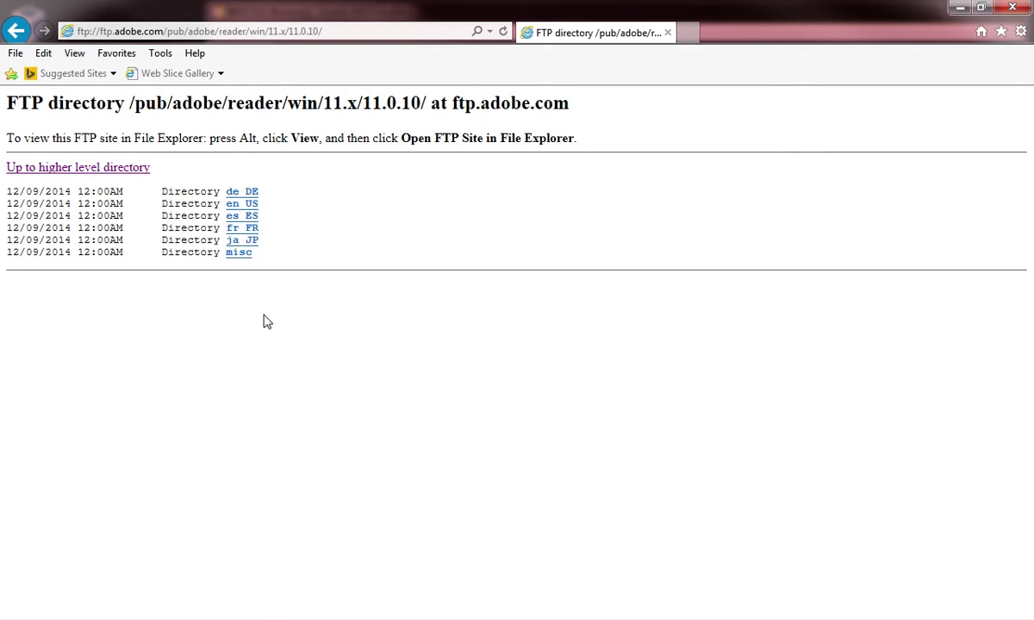
left_click(248, 207)
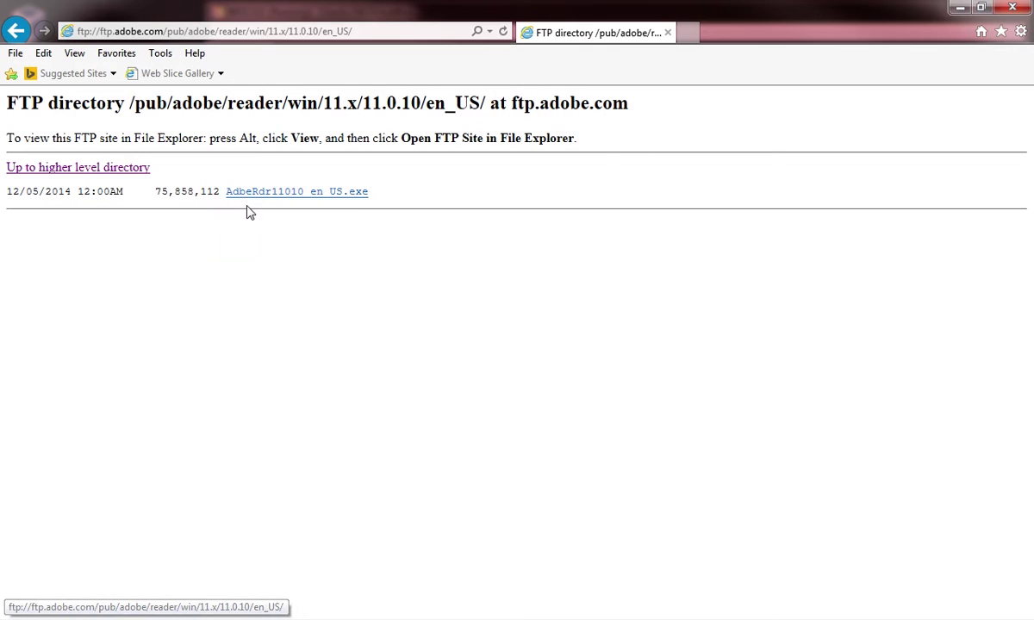
right_click(271, 197)
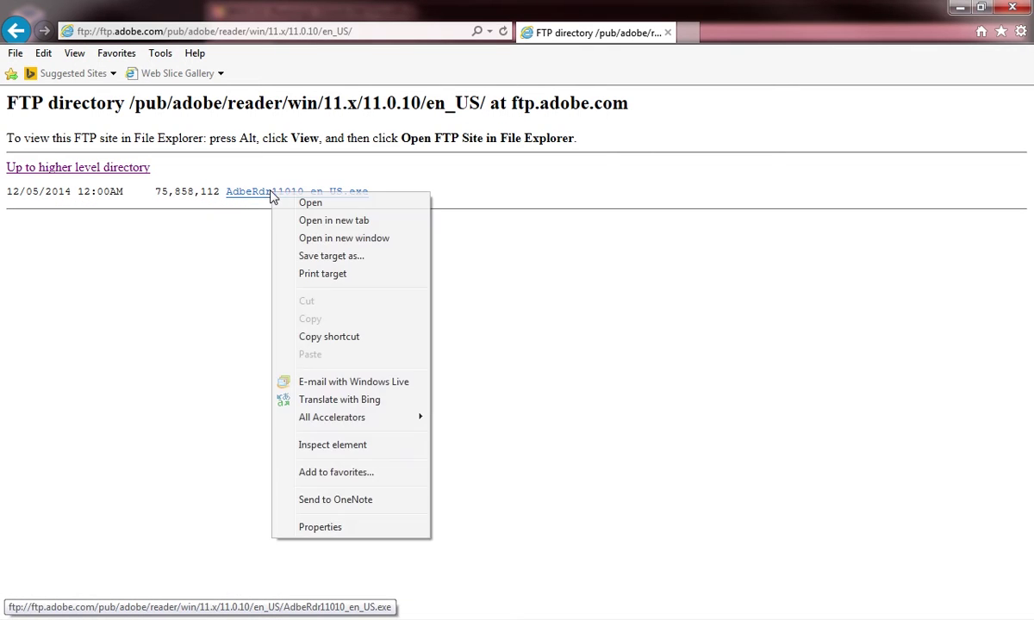
left_click(261, 197)
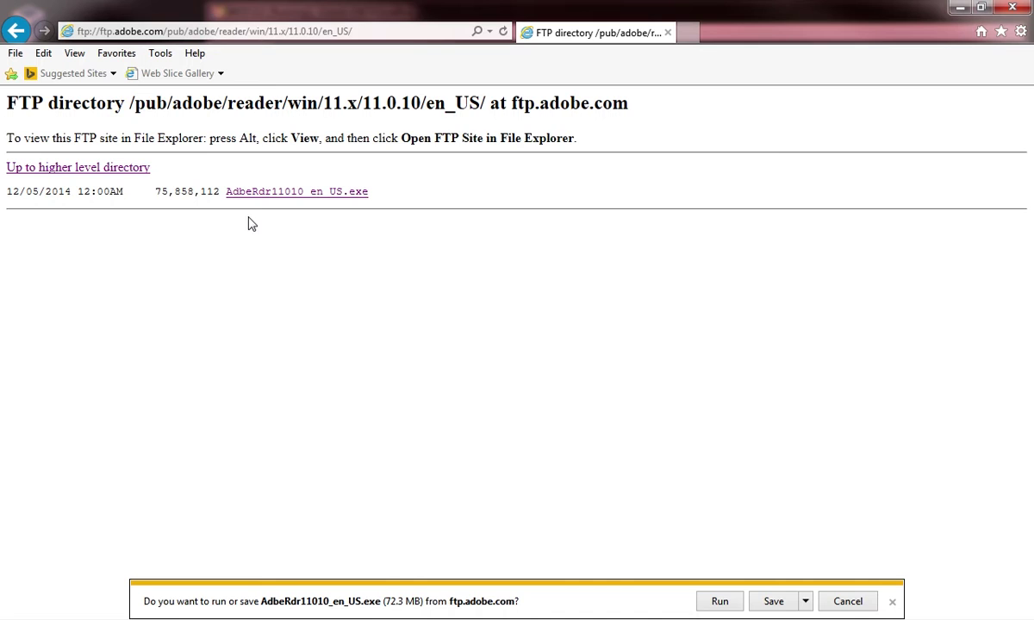
left_click(775, 601)
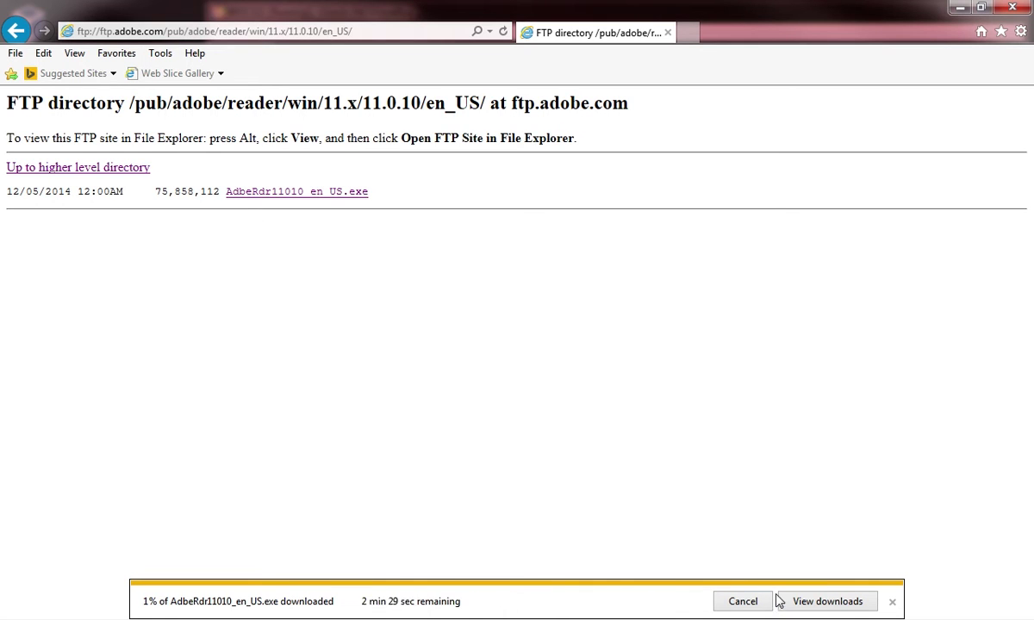
Return to 11.x, open 11.0.14 > misc, and save AdbeRdrUpd11014.msp
left_click(16, 35)
left_click(16, 34)
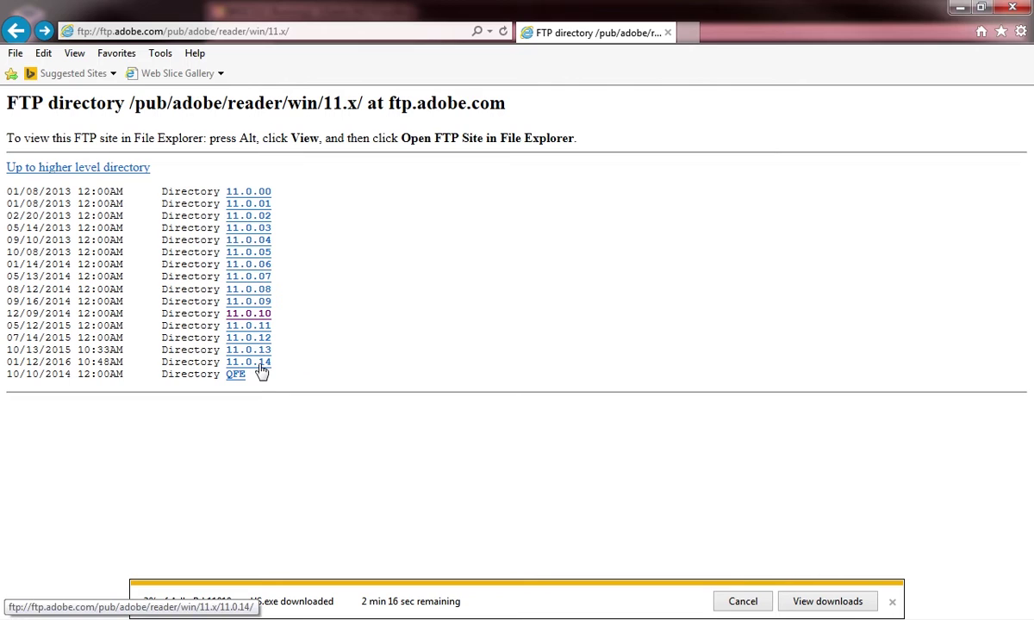
left_click(246, 362)
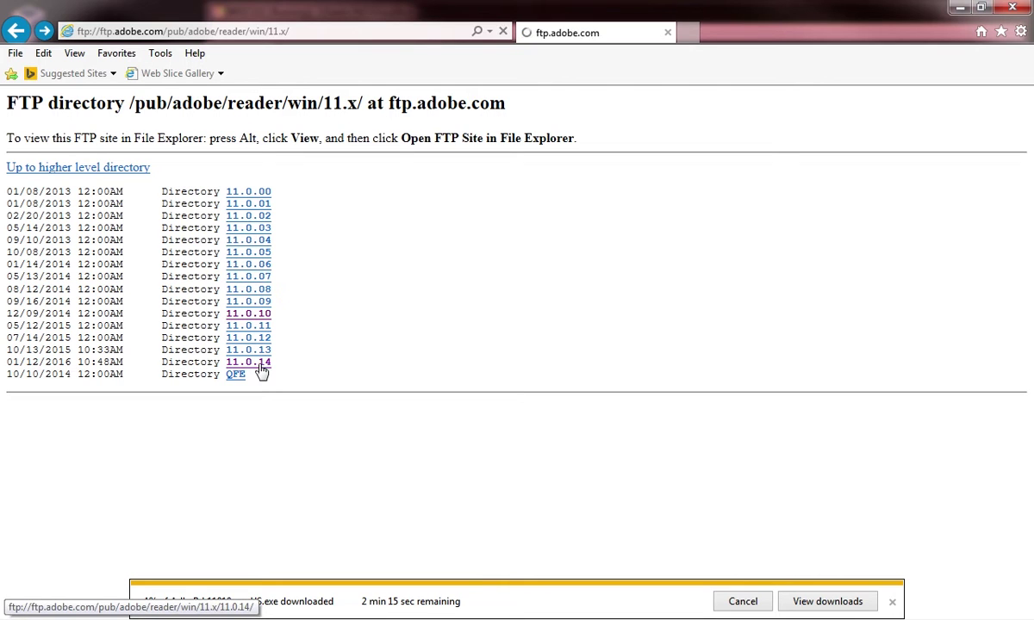
left_click(240, 194)
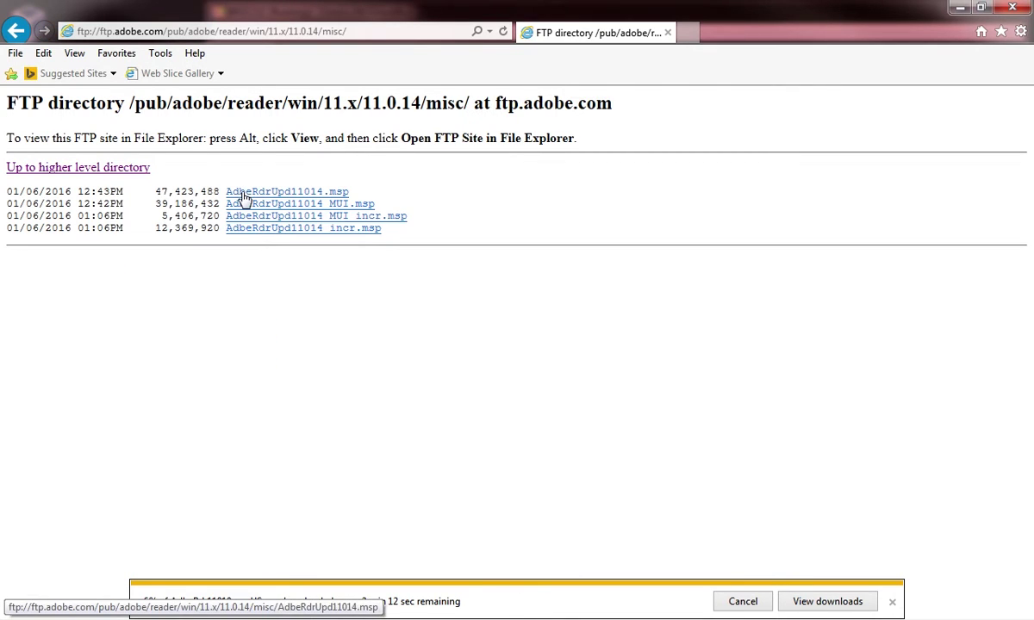
left_click(343, 197)
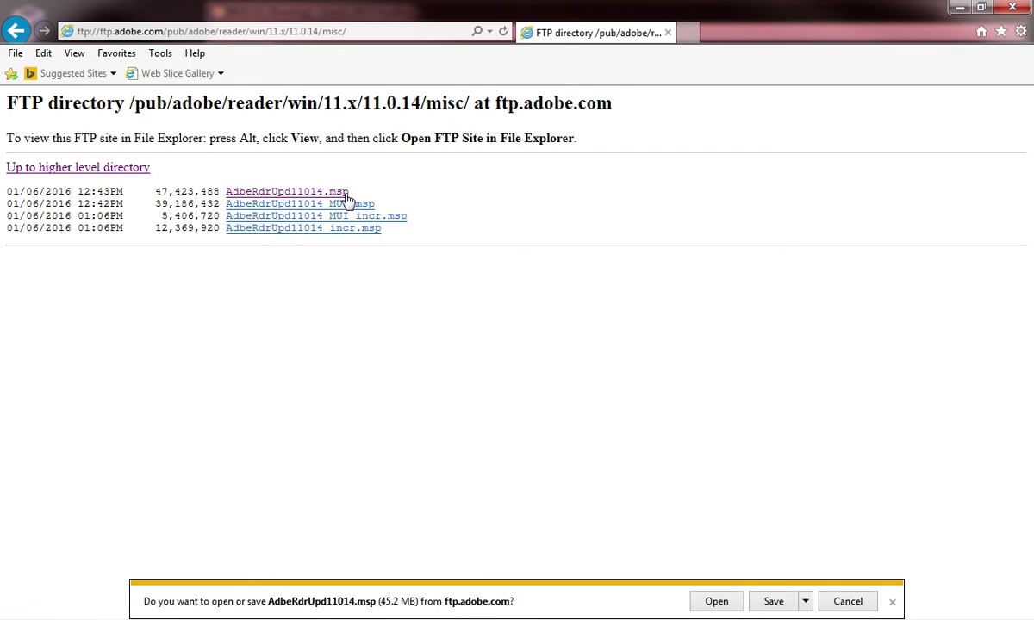
left_click(775, 602)
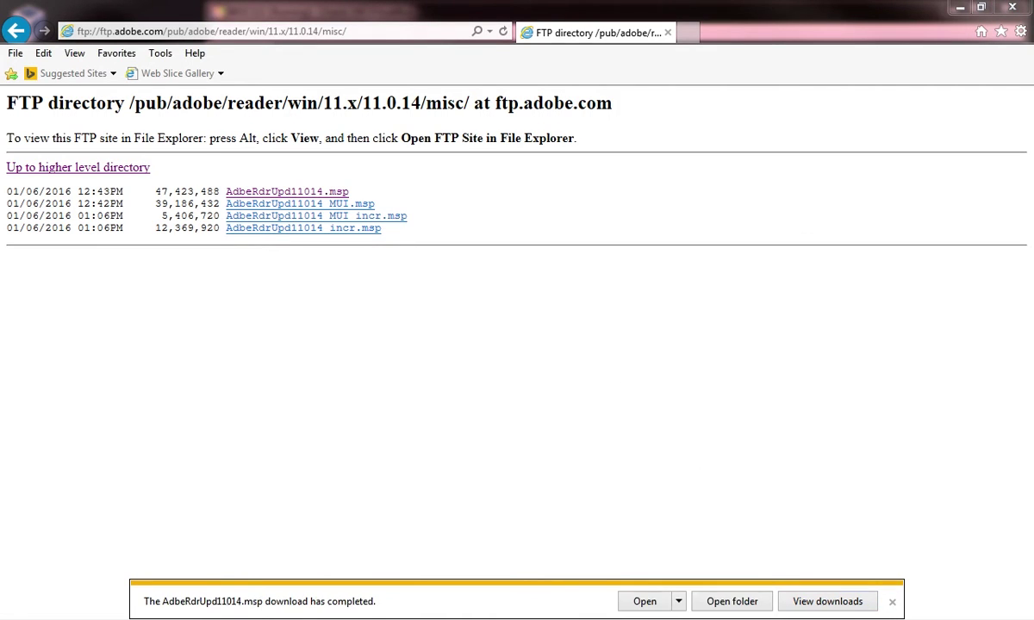
Copy AdbeRdrUpd11014.msp and AdbeRdr11010_en_US.exe from the host into C:\Adobe 11014 Deployment
left_click(418, 360)
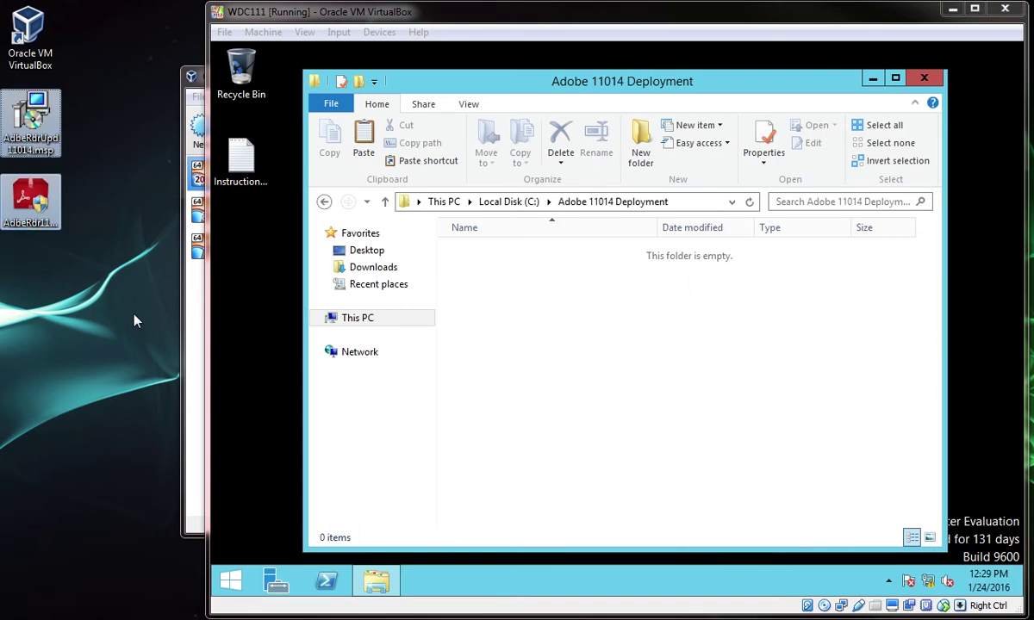
left_click_drag(49, 136, 482, 285)
left_click_drag(35, 223, 520, 318)
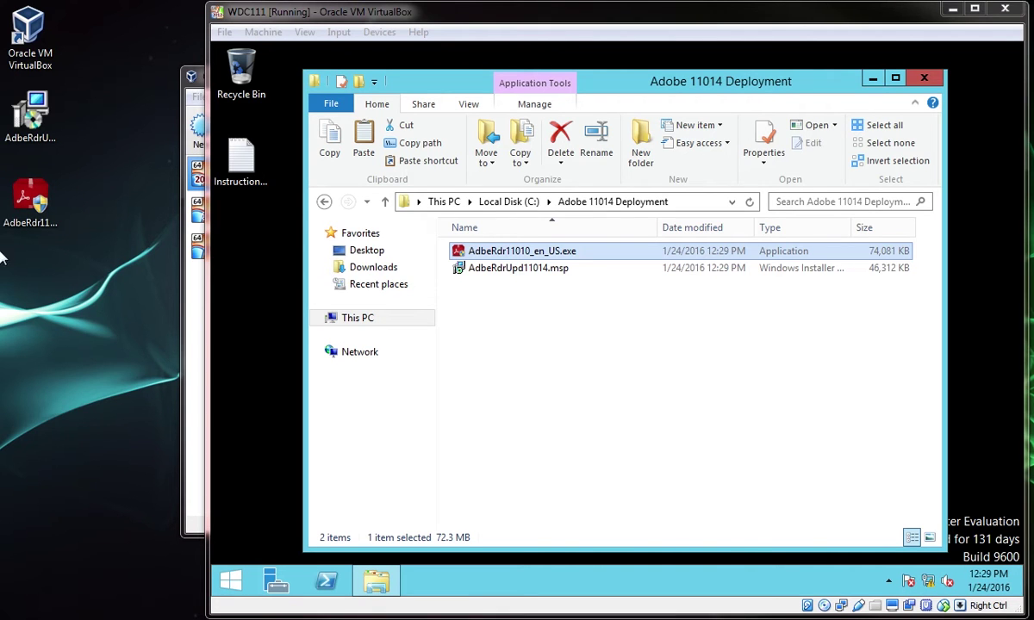
left_click(240, 570)
Open a Command Prompt and cd into C:\Adobe 11014 Deployment using Tab completion
key("super+x")
key("c")
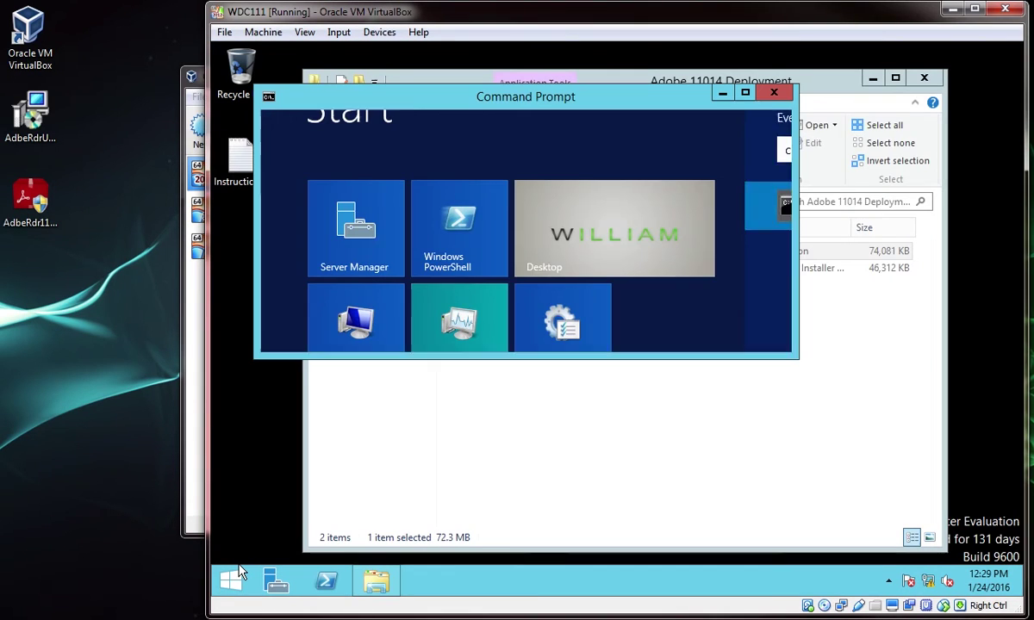
left_click_drag(427, 104, 610, 258)
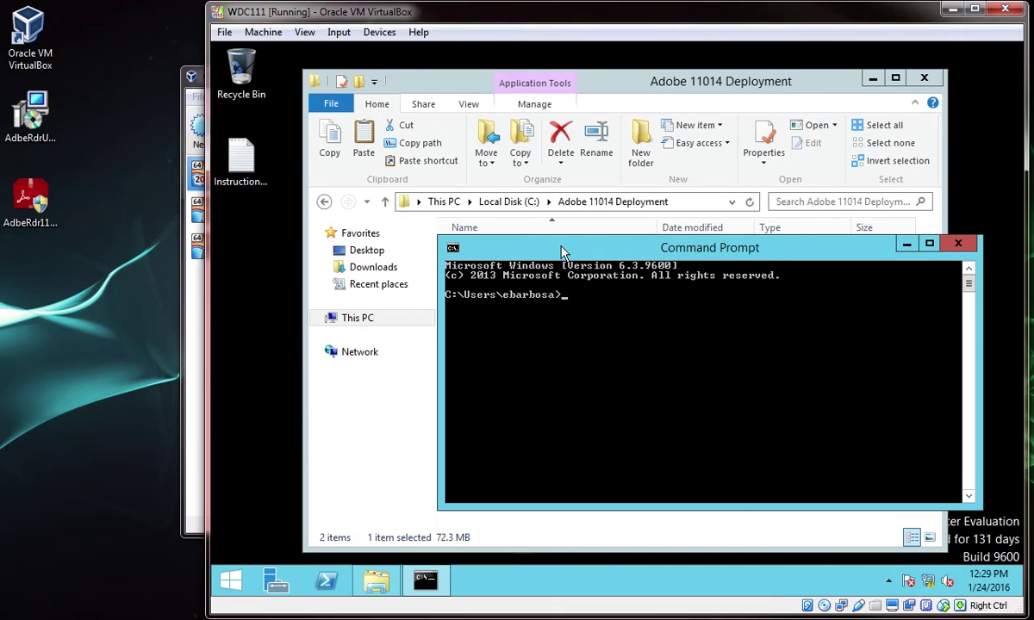
type("cd C:\\Ad")
key("Tab")
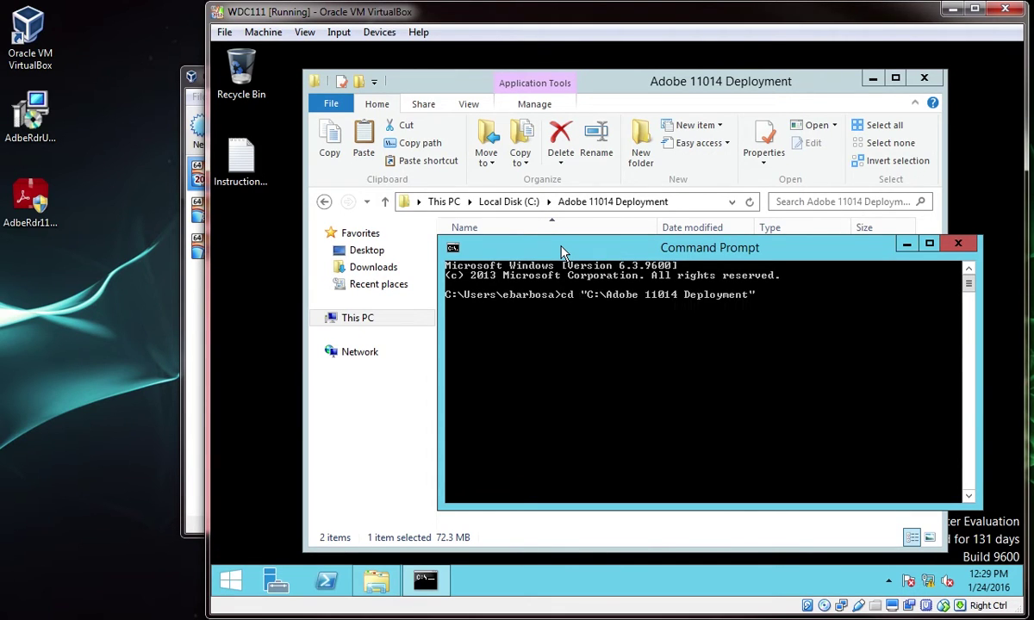
type("\\")
key("Return")
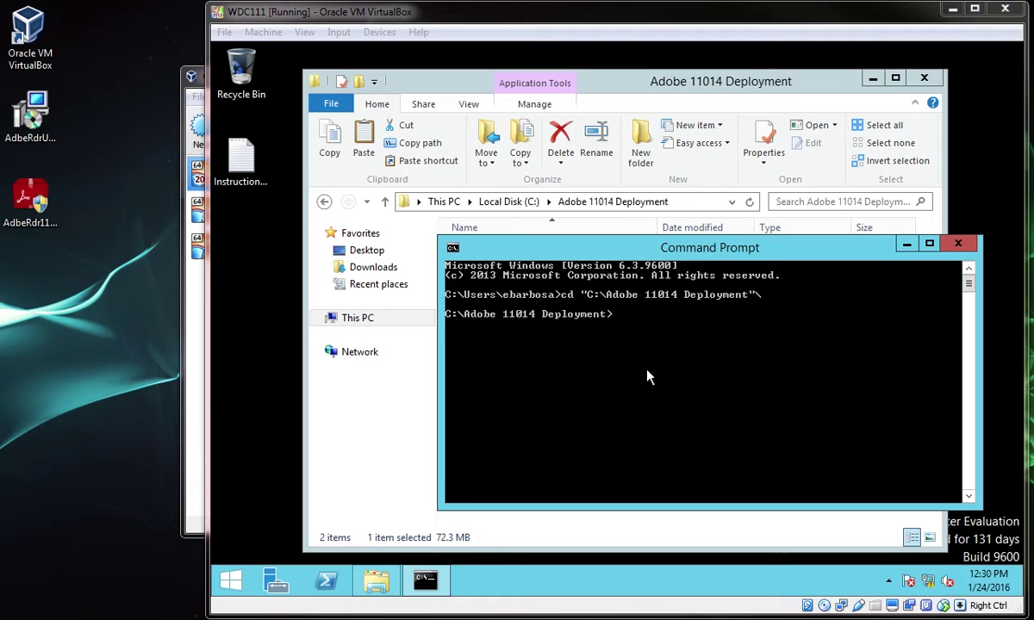
Extract AdbeRdr11010_en_US.exe with -nos_ne -nos_o into C:\Adobe 11014 Deployment\Adobe 11014 AIP
left_click(665, 317)
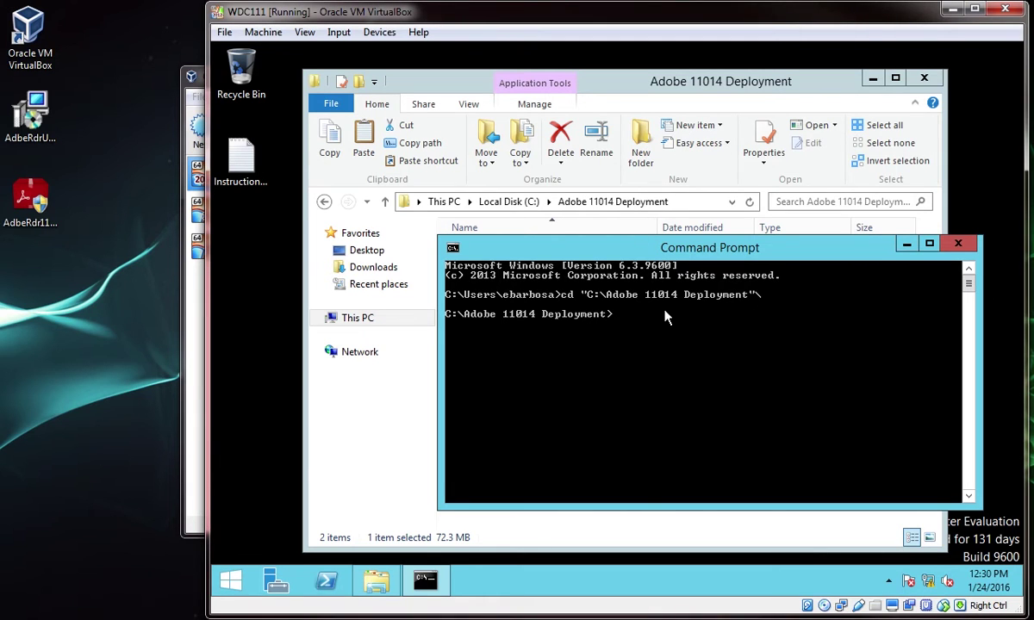
type("AdbeRdr")
key("Tab")
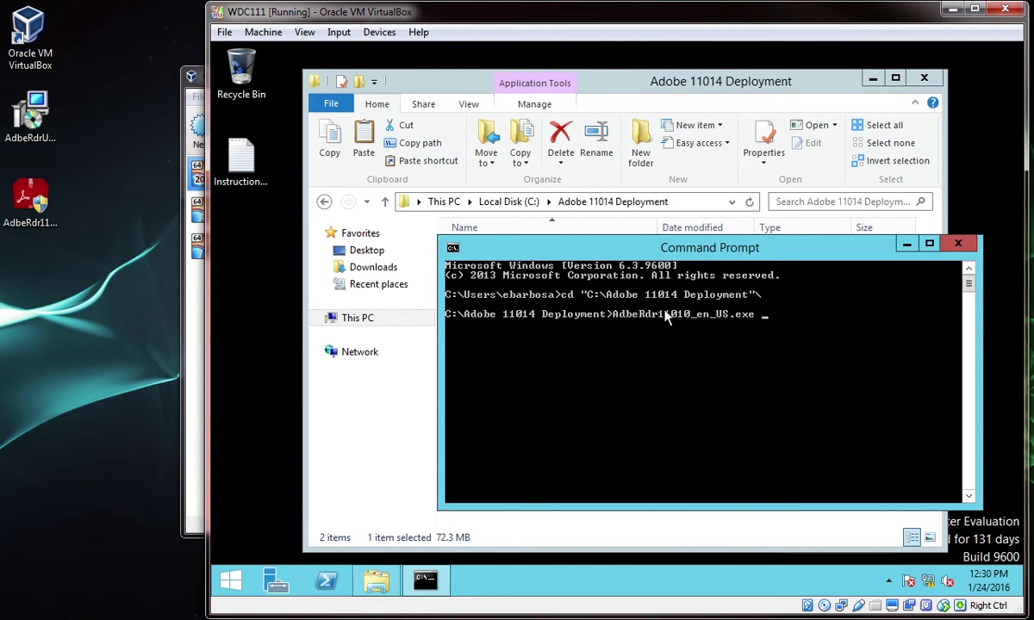
type("-nos_ne -nos")
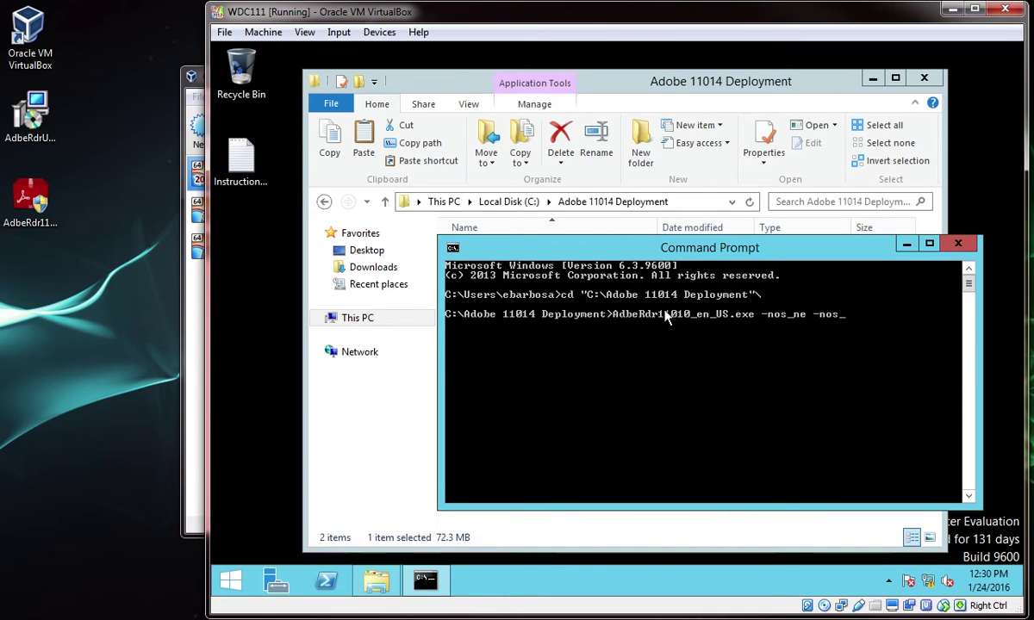
type("_o\"C:\\Adob")
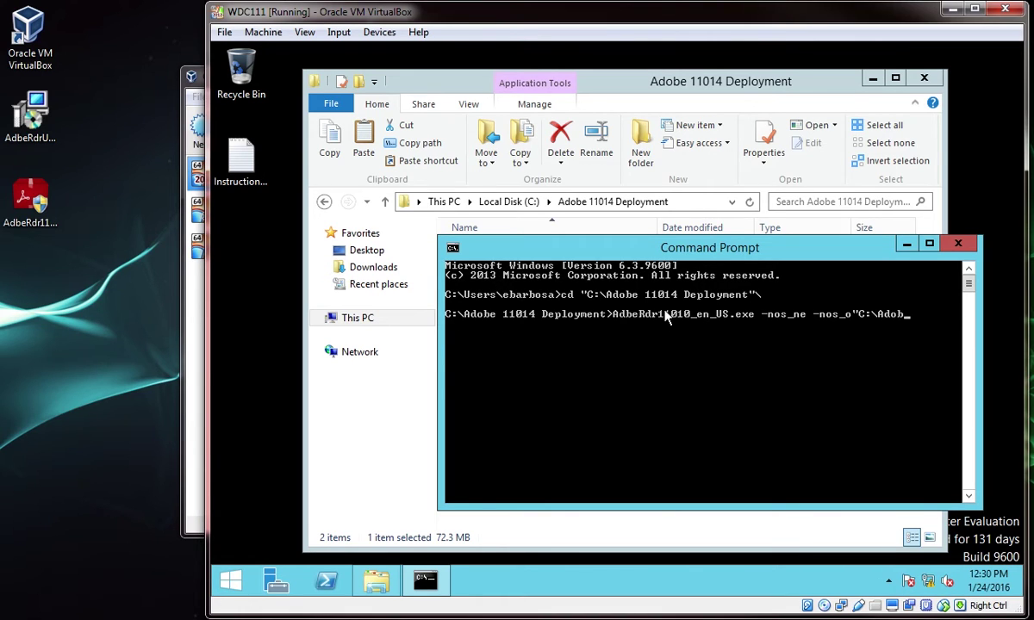
key("Tab")
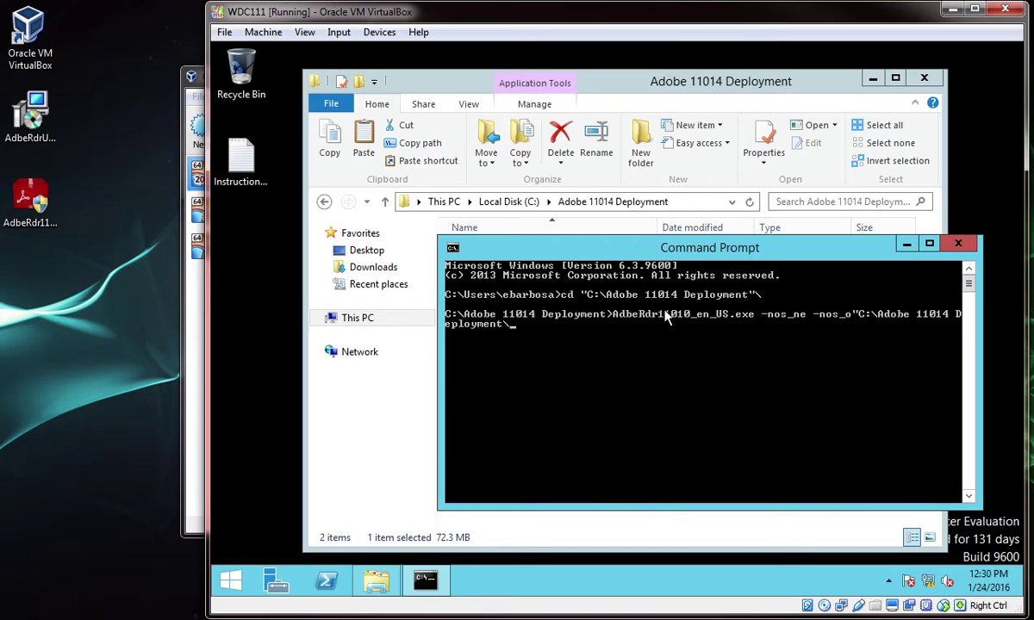
key("BackSpace")
type("\\")
type("A")
type("dobe")
type(" 110")
type("14 ")
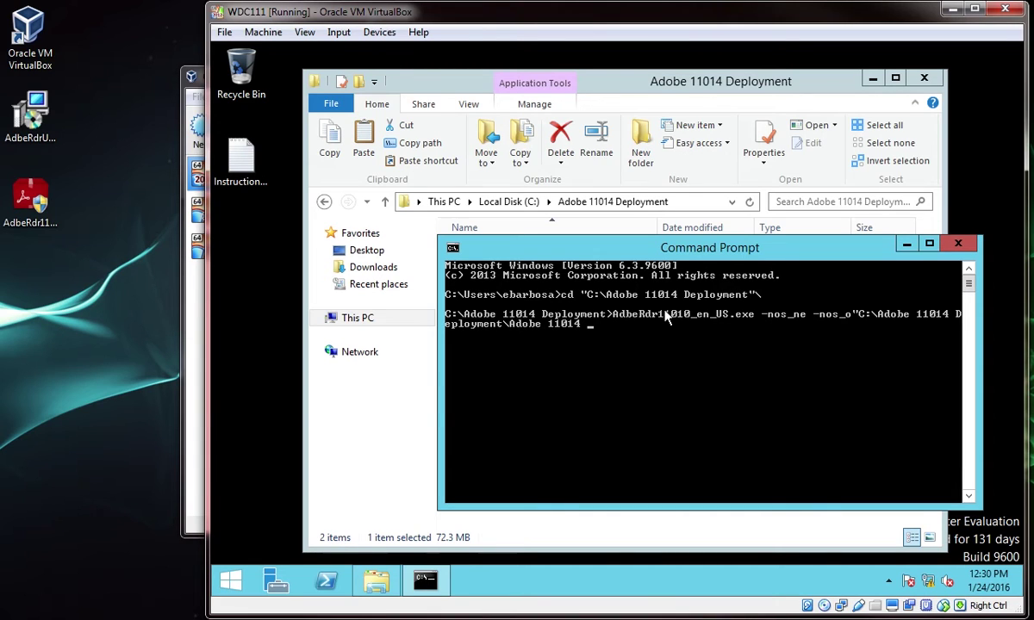
type("AIP\"")
key("Return")
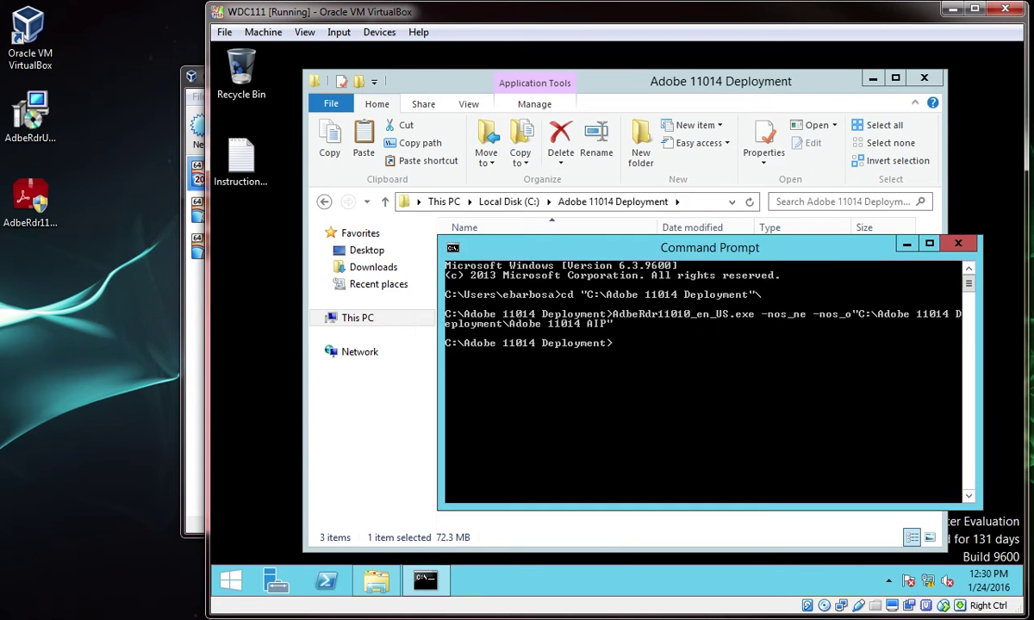
left_click(583, 77)
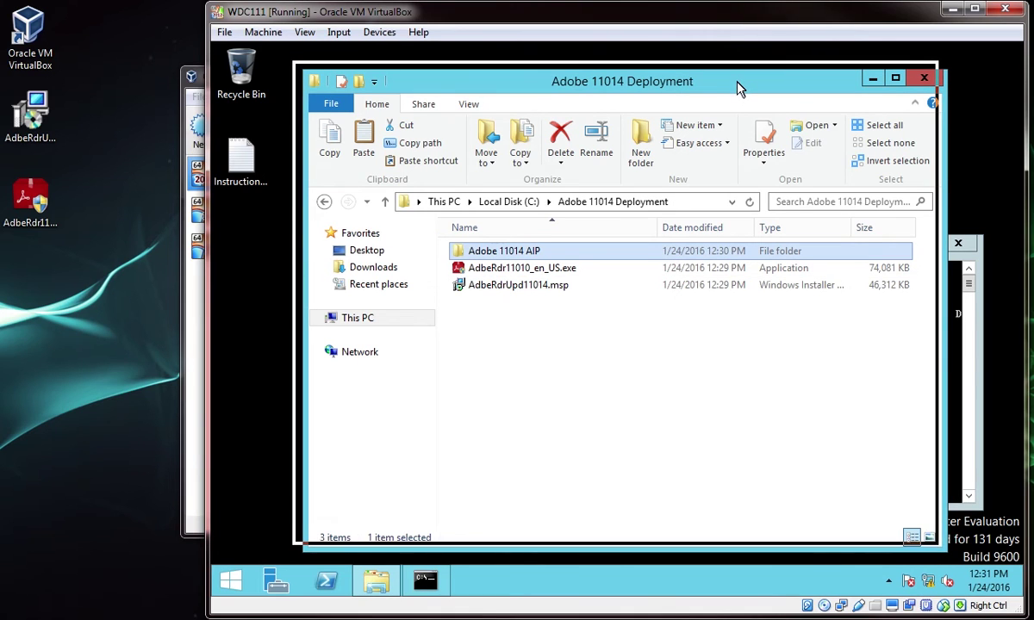
Arrange the windows and open the Adobe 11014 AIP folder in File Explorer
left_click_drag(738, 86, 739, 86)
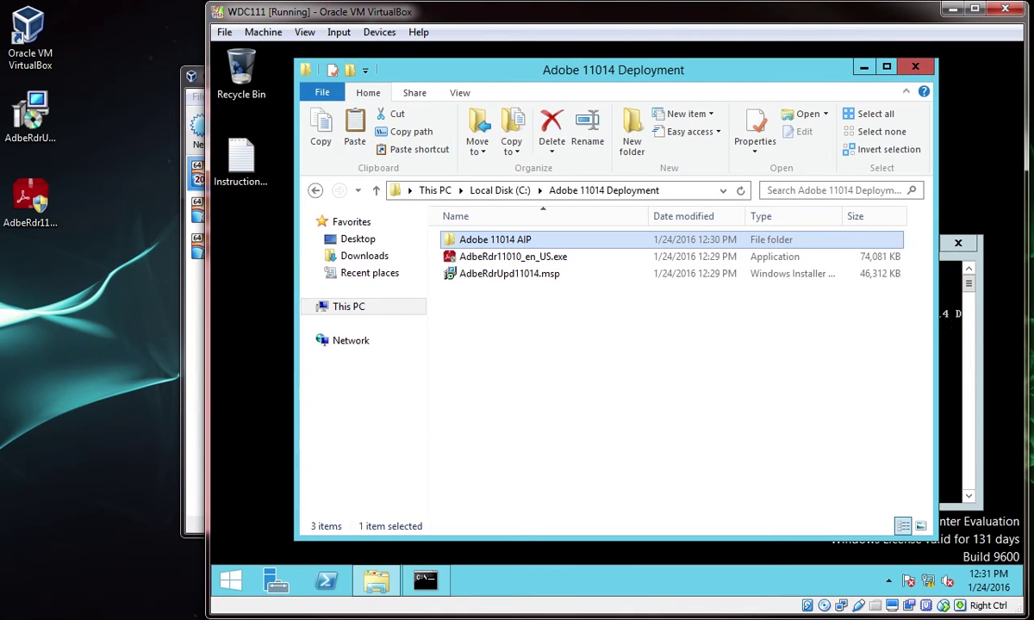
left_click(948, 318)
left_click_drag(804, 252, 799, 291)
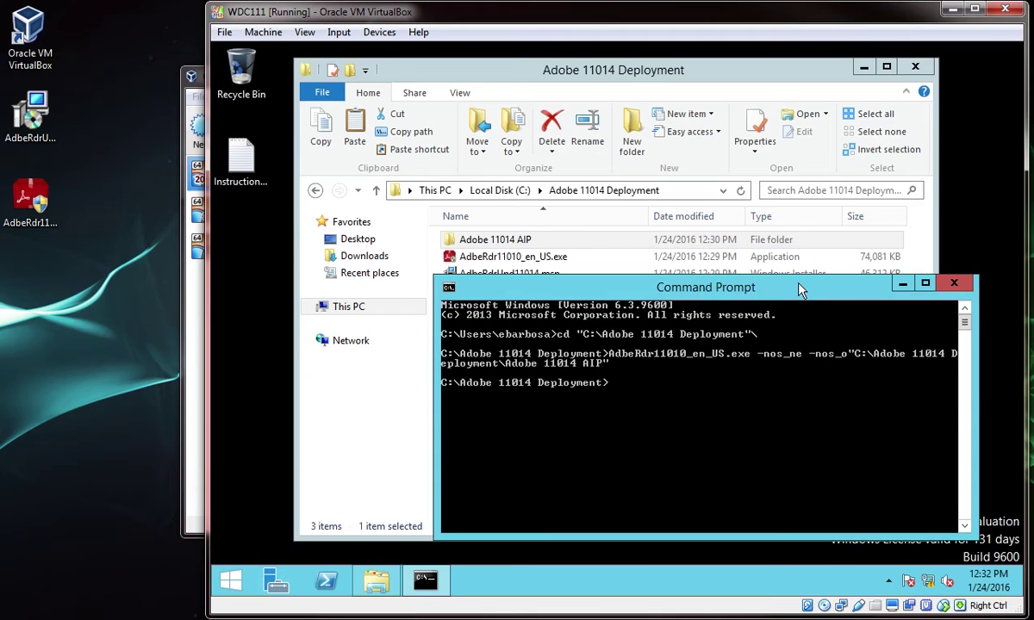
double_click(655, 239)
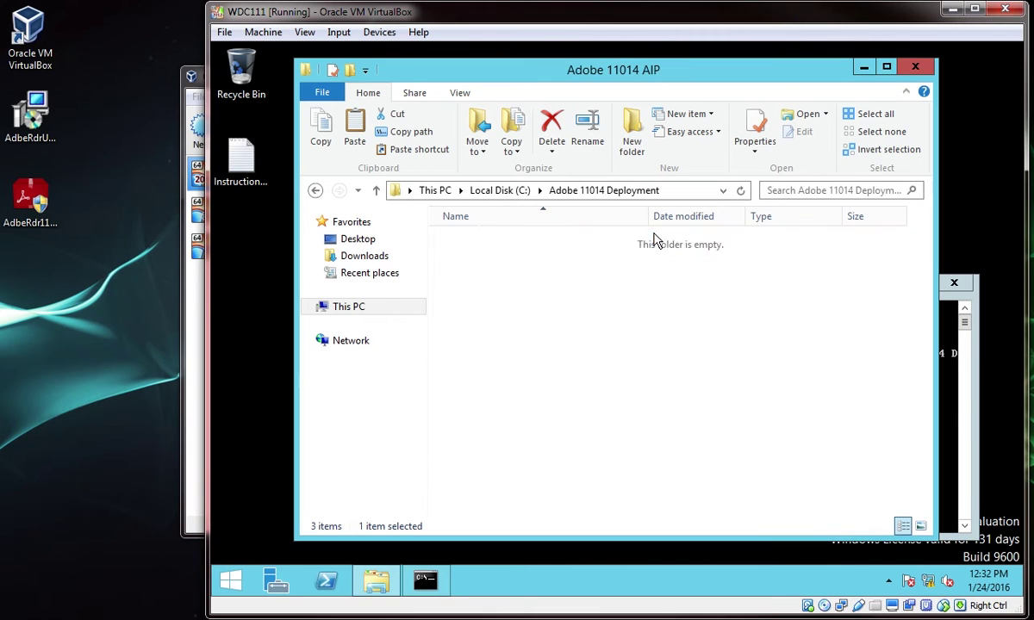
In Command Prompt, cd into Adobe 11014 AIP and run msiexec /a "AcroRead.msi"
left_click(944, 372)
type("c")
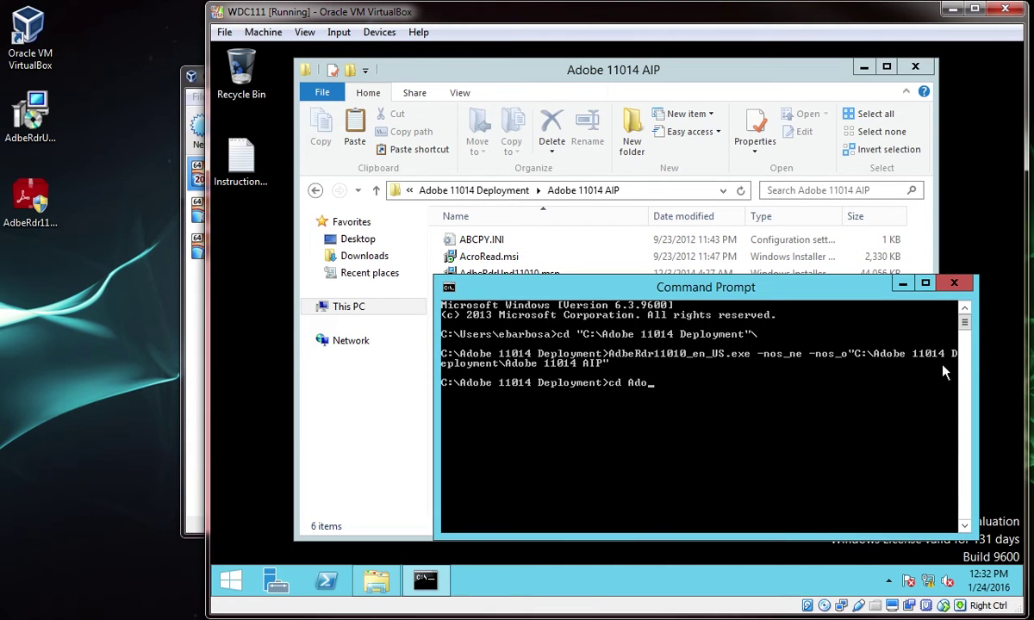
type("d \"Ado")
key("Tab")
key("Return")
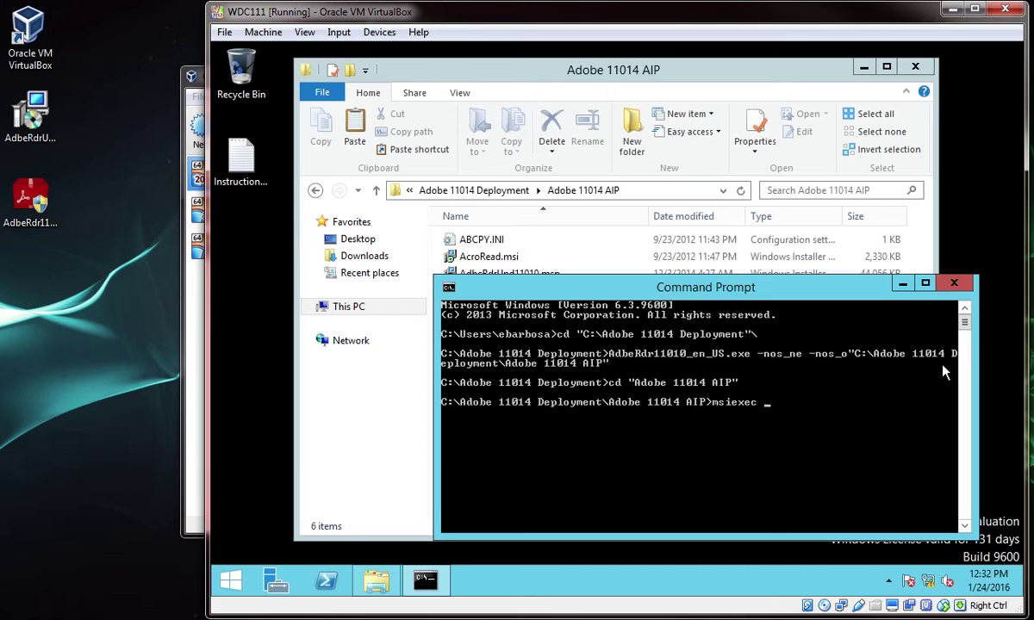
type("msiexec /a \"Ac")
key("Tab")
key("Return")
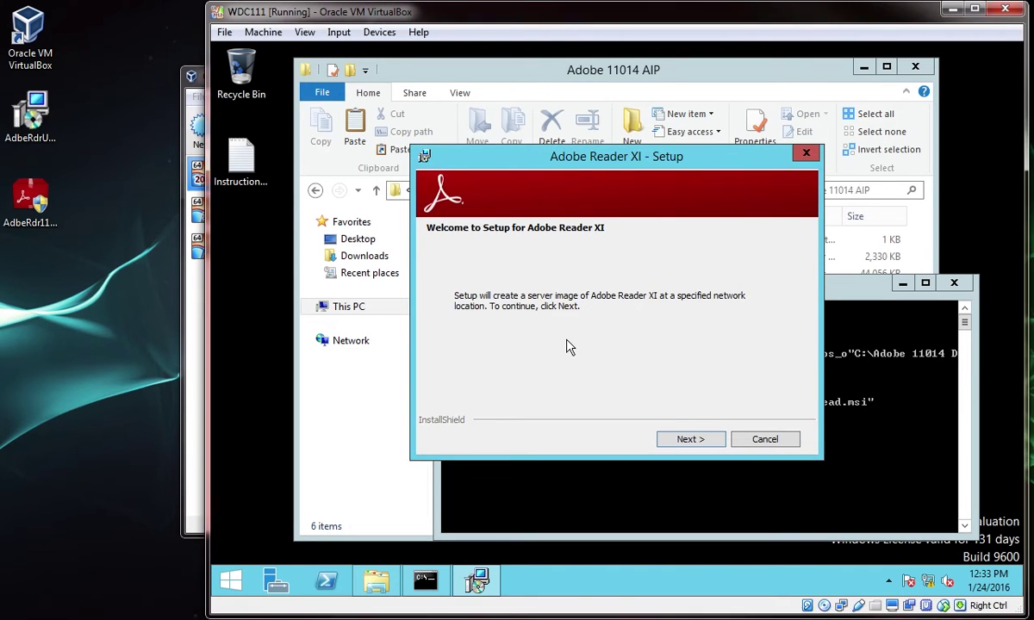
Install the Adobe Reader XI server image into a new C:\Adobe_Reader_11014 folder and finish setup
left_click(693, 441)
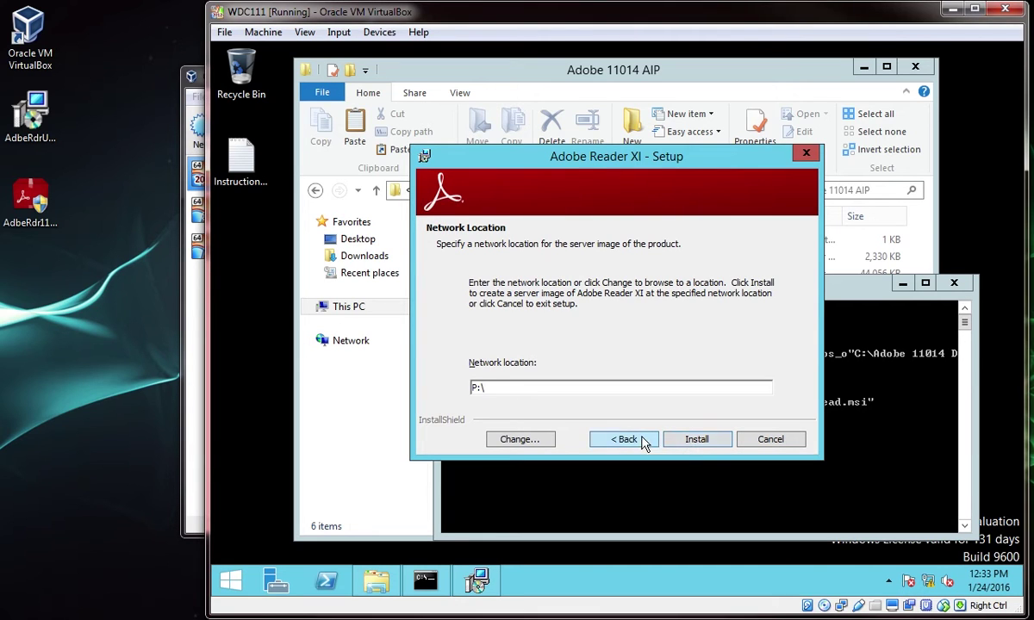
left_click(541, 439)
left_click(722, 251)
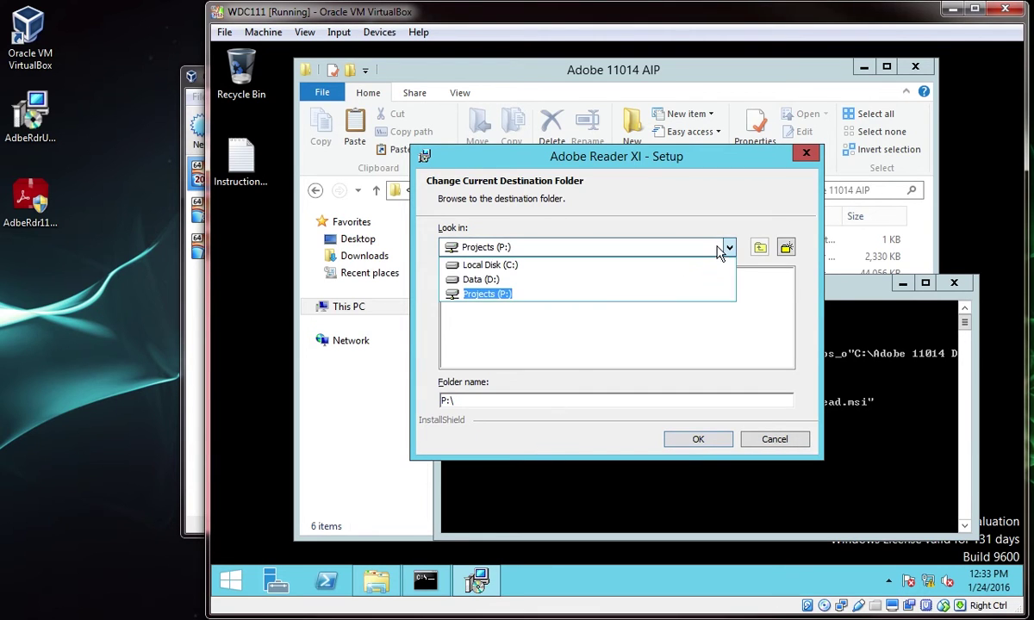
left_click(531, 274)
left_click(786, 247)
type("A")
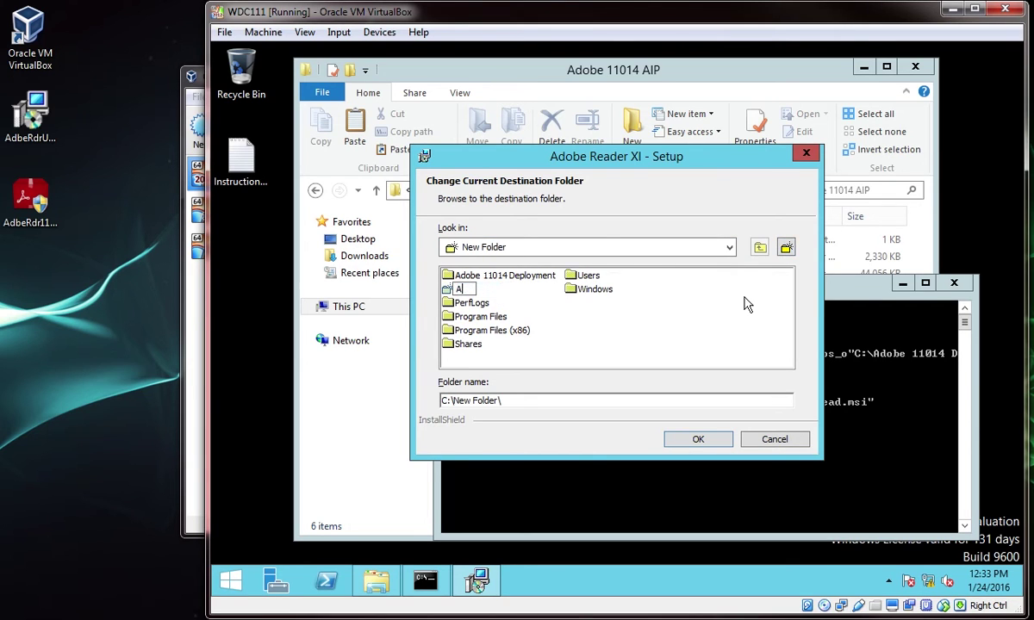
type("dobe ")
type("Reader_1")
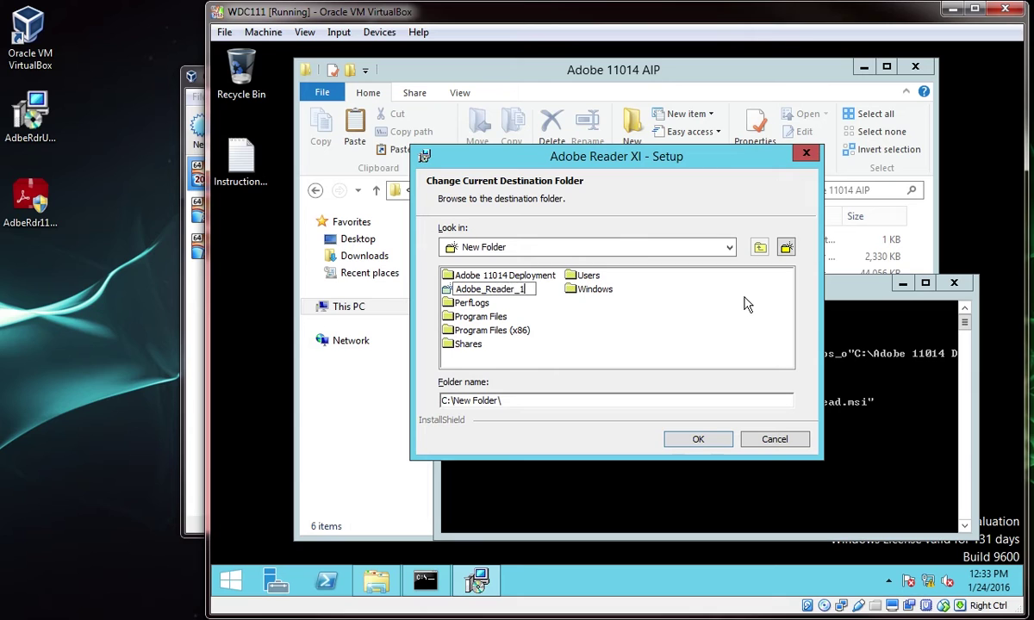
type("1014")
key("Return")
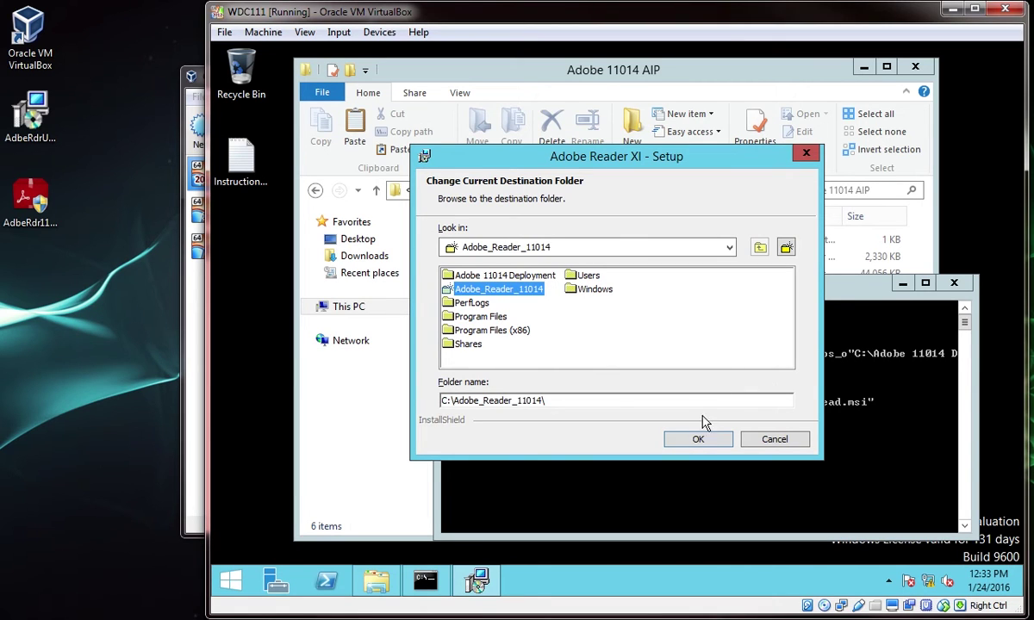
left_click(708, 440)
left_click(708, 440)
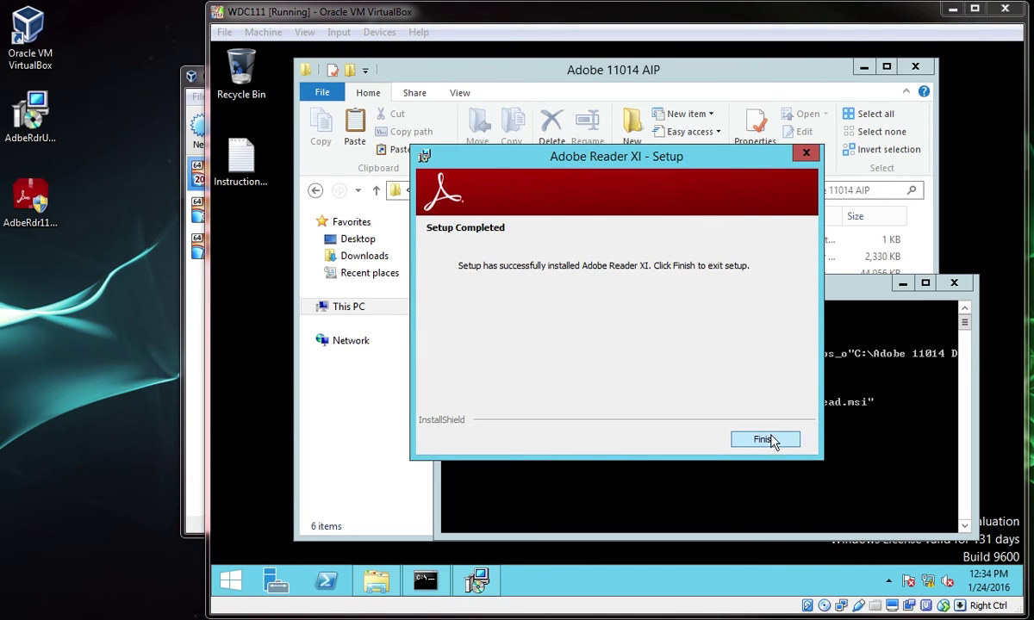
left_click(764, 441)
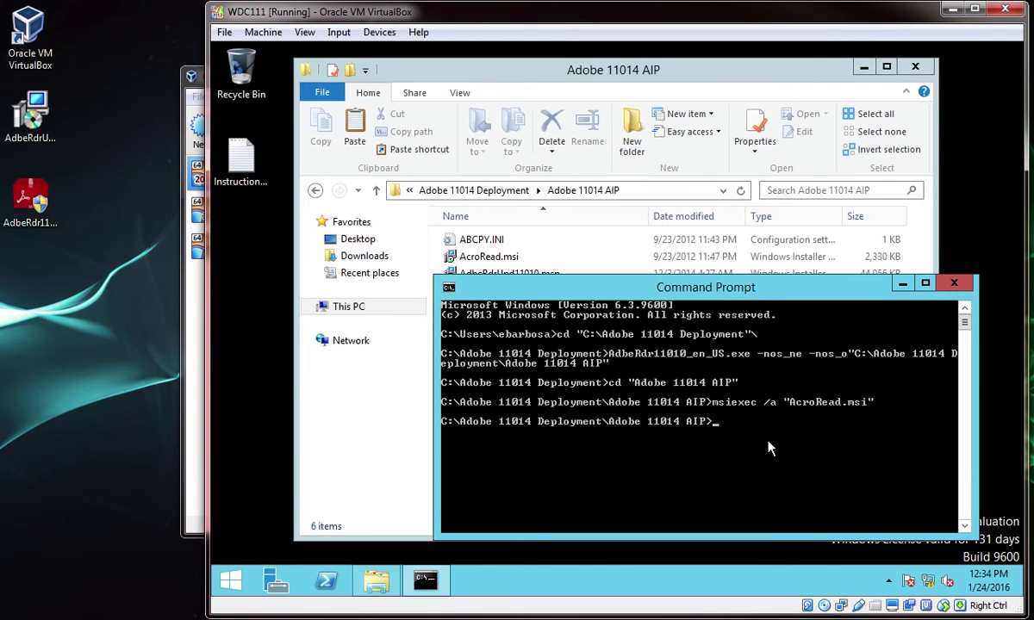
Go up to the Adobe 11014 Deployment folder and list its contents
type("cd ..")
key("Return")
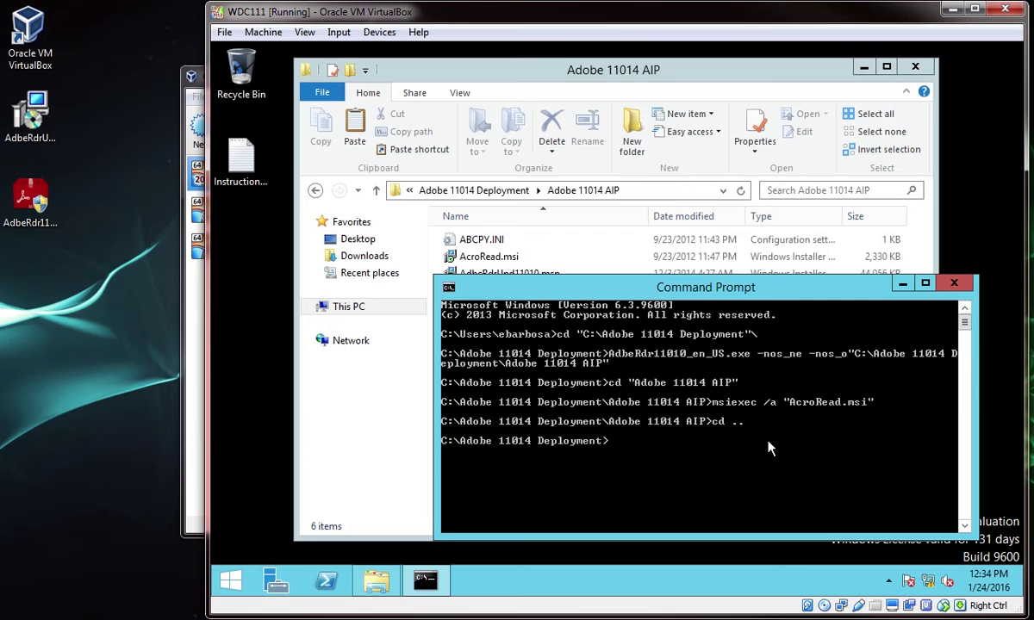
type("do")
type("ir")
key("Return")
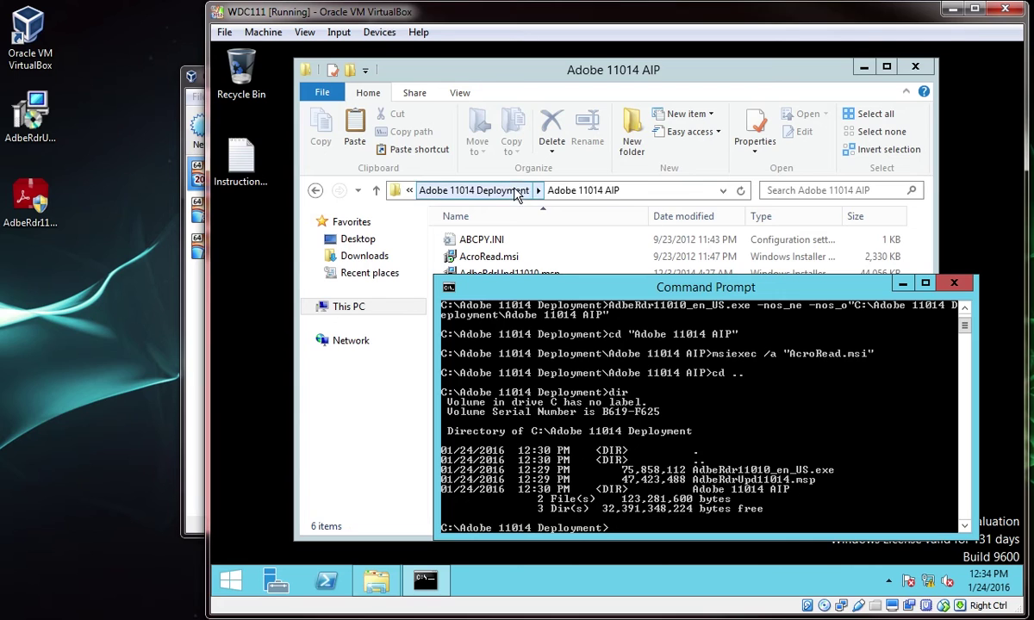
left_click(484, 190)
left_click(948, 393)
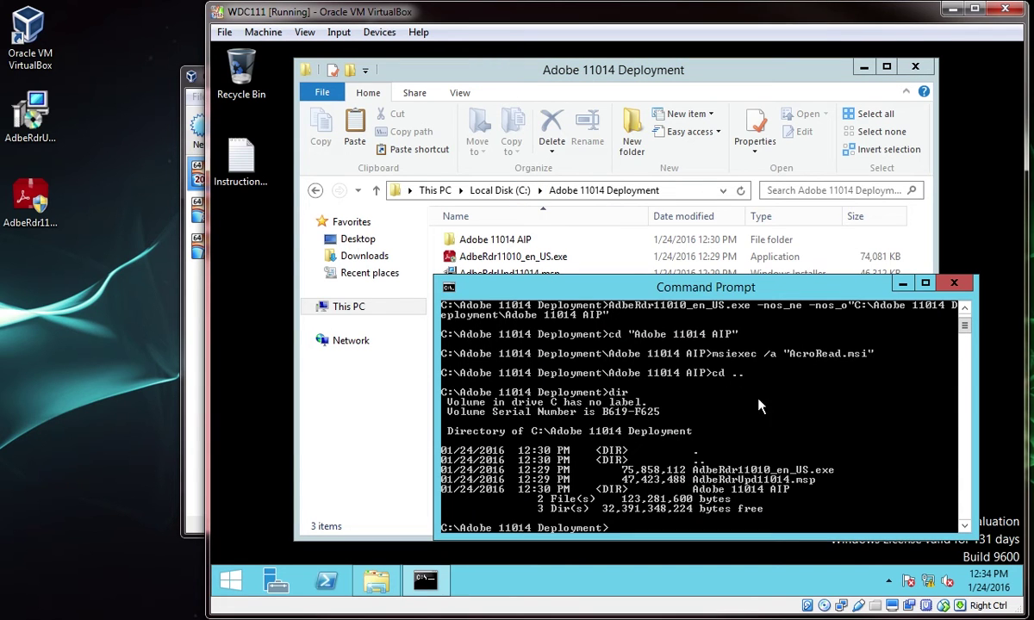
Run msiexec /a "C:\Adobe_Reader_11014\AcroRead.msi" /p "AdbeRdrUpd11014.msp" to patch the image
type("msiexec /a \"C:\\Adobe")
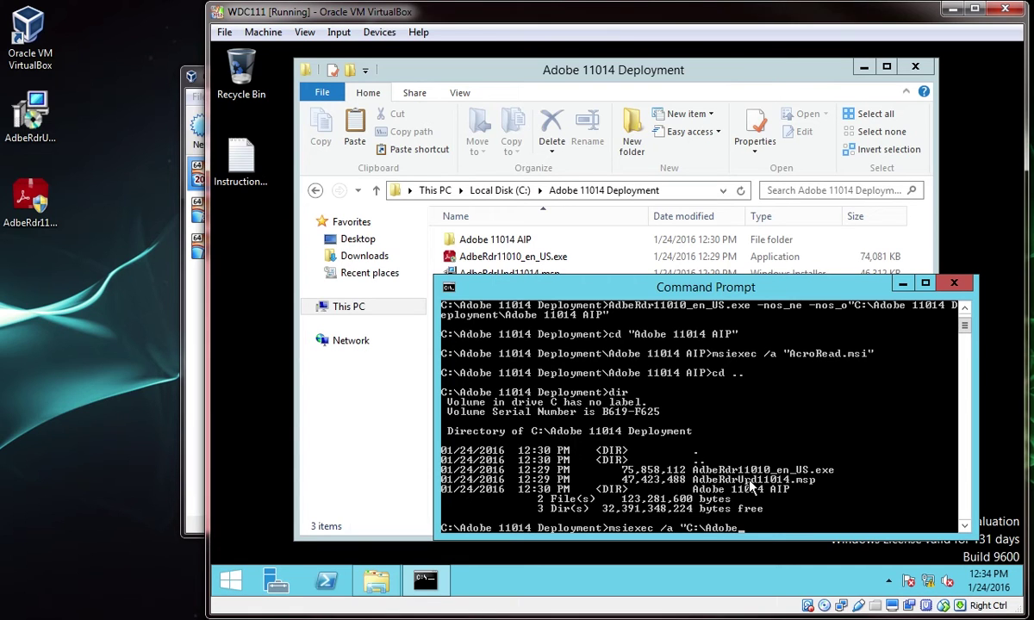
key("Tab")
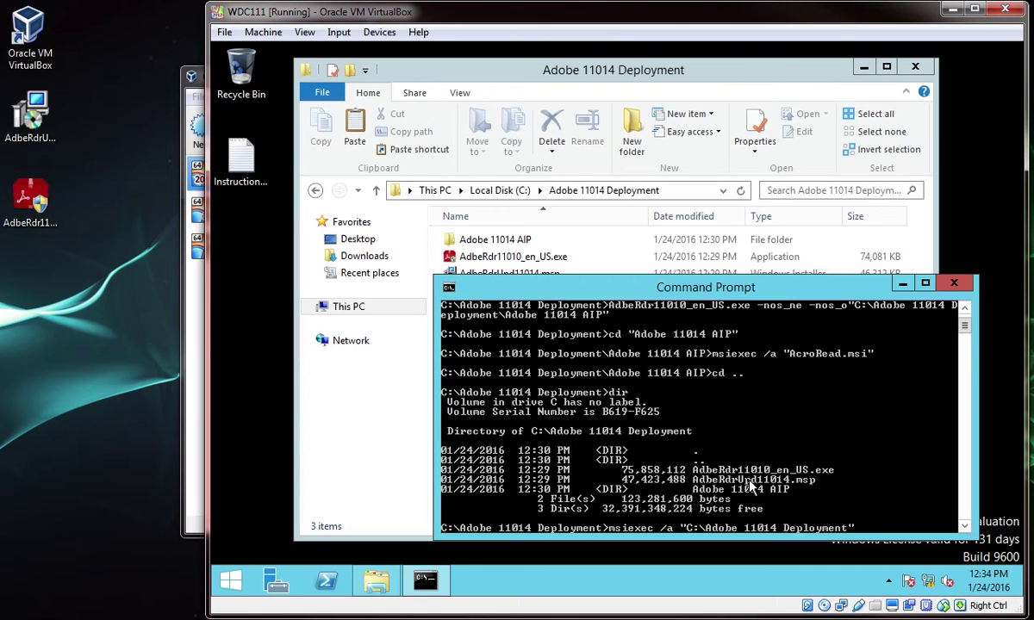
key("Tab")
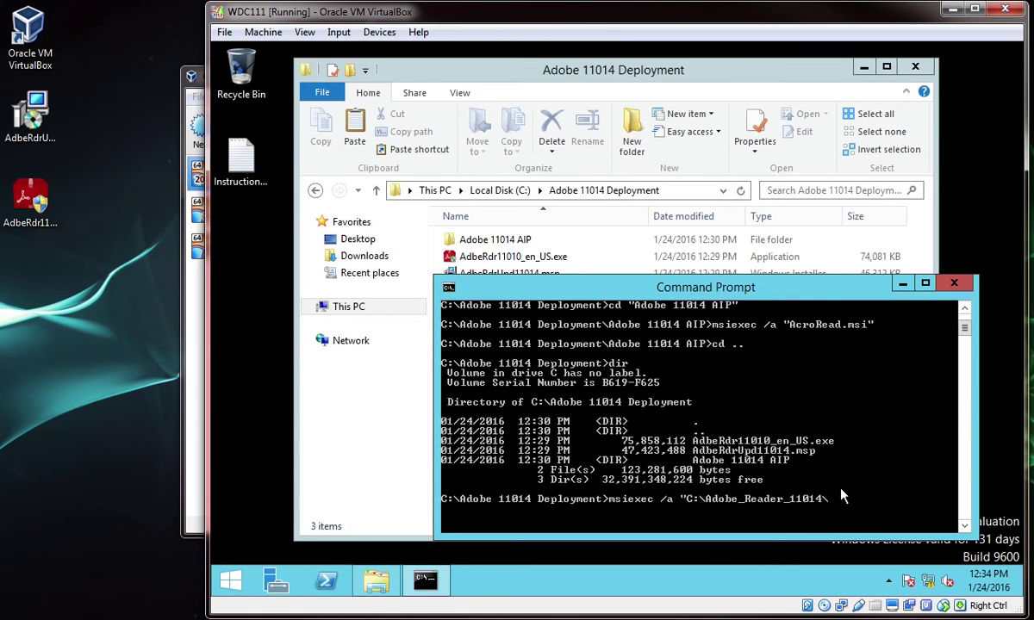
type("\\Ac")
key("Tab")
type("/p \"Adbe")
key("Tab")
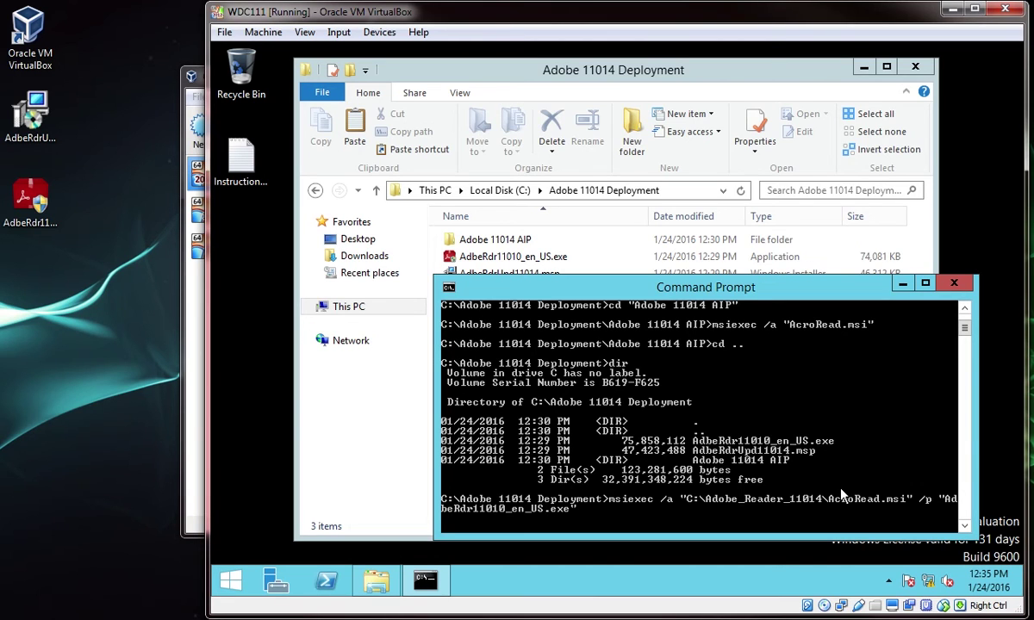
key("Tab")
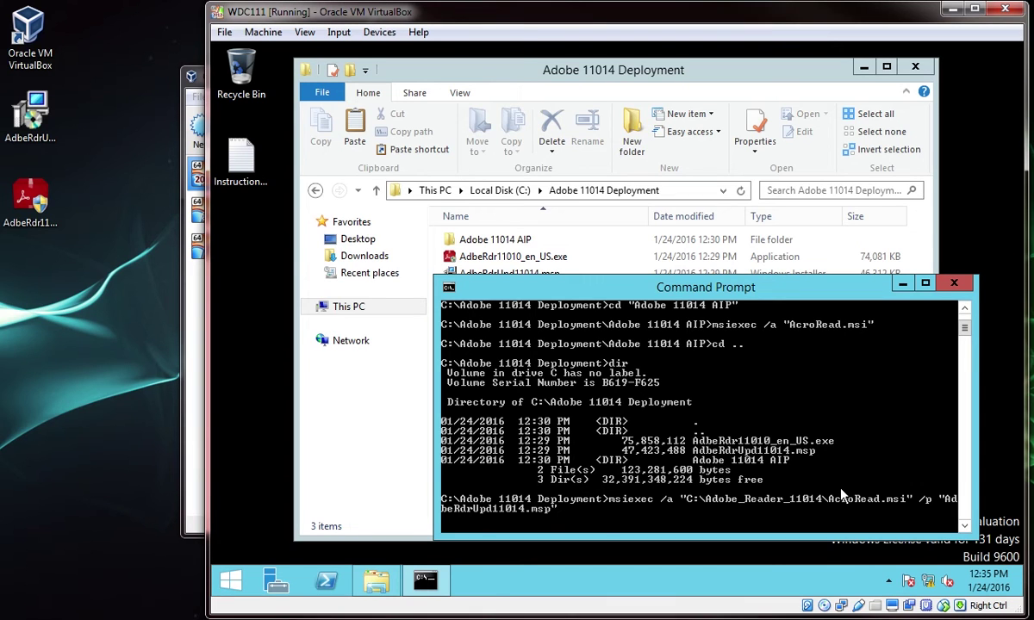
key("Return")
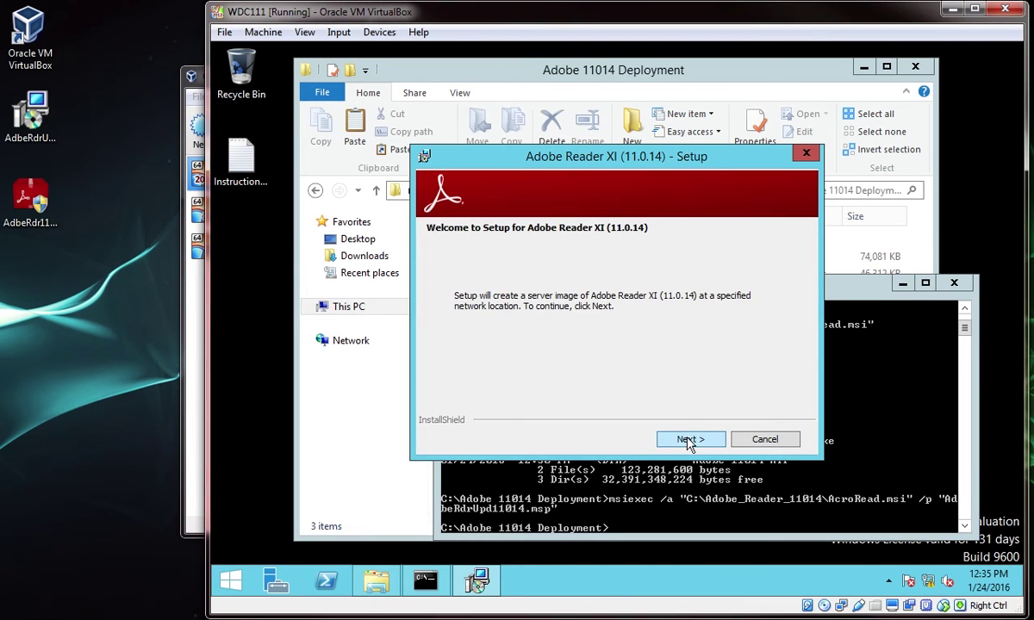
Install the 11.0.14 patch to the C:\Adobe_Reader_11014 network location and finish setup
left_click(690, 439)
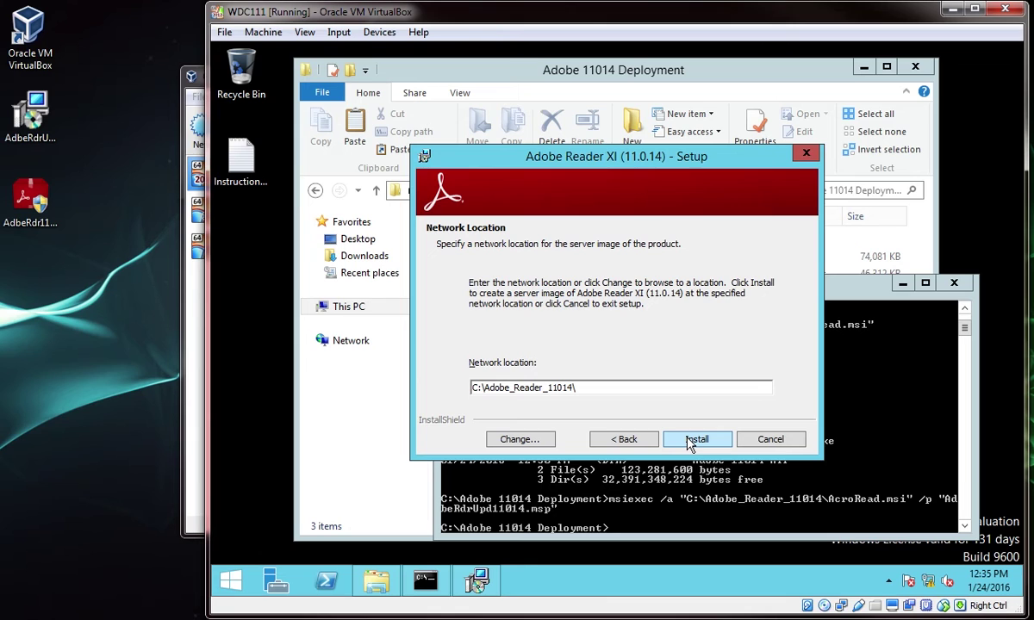
left_click(690, 441)
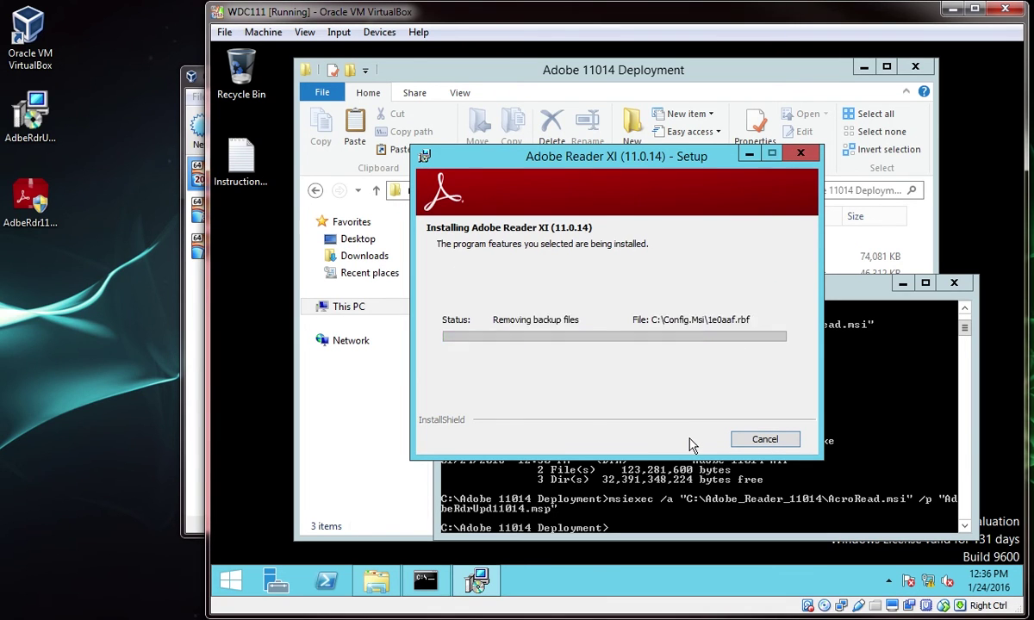
left_click(759, 439)
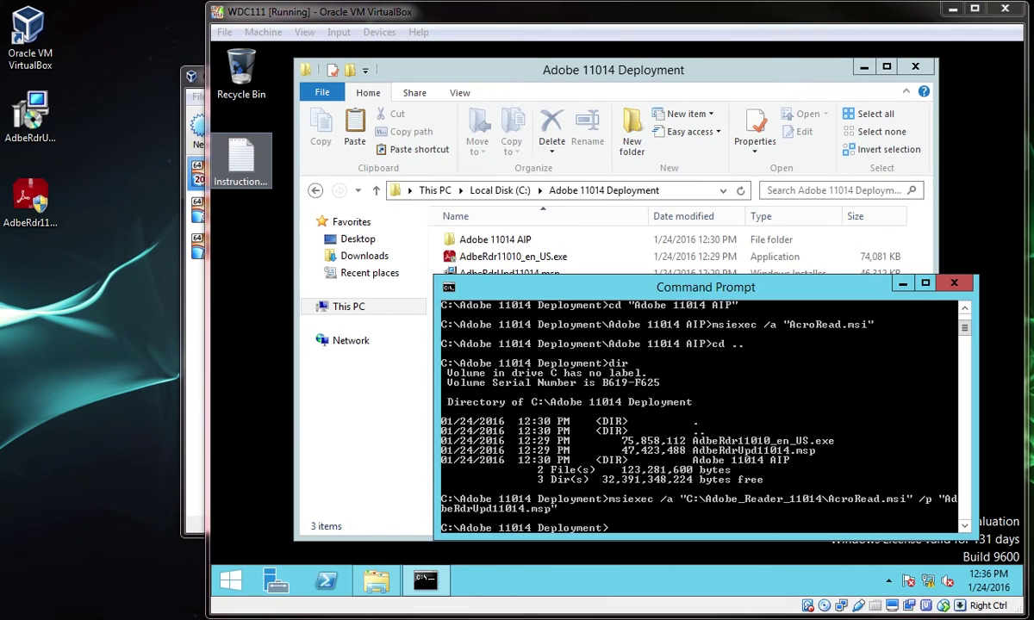
Test-launch AcroRead.msi from C:\Adobe_Reader_11014, then cancel the installation
left_click(610, 74)
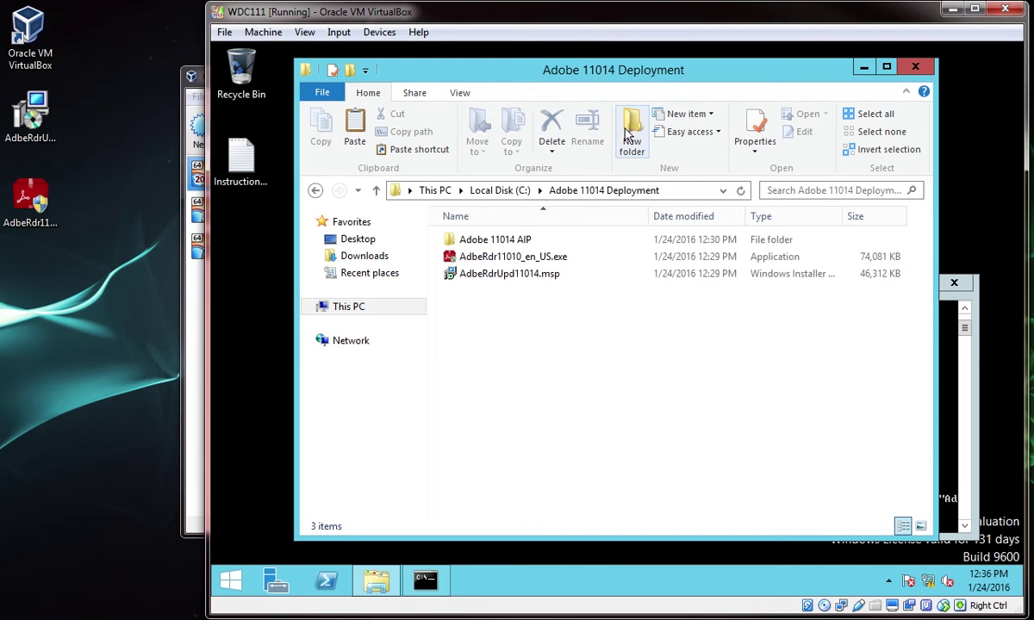
left_click(487, 190)
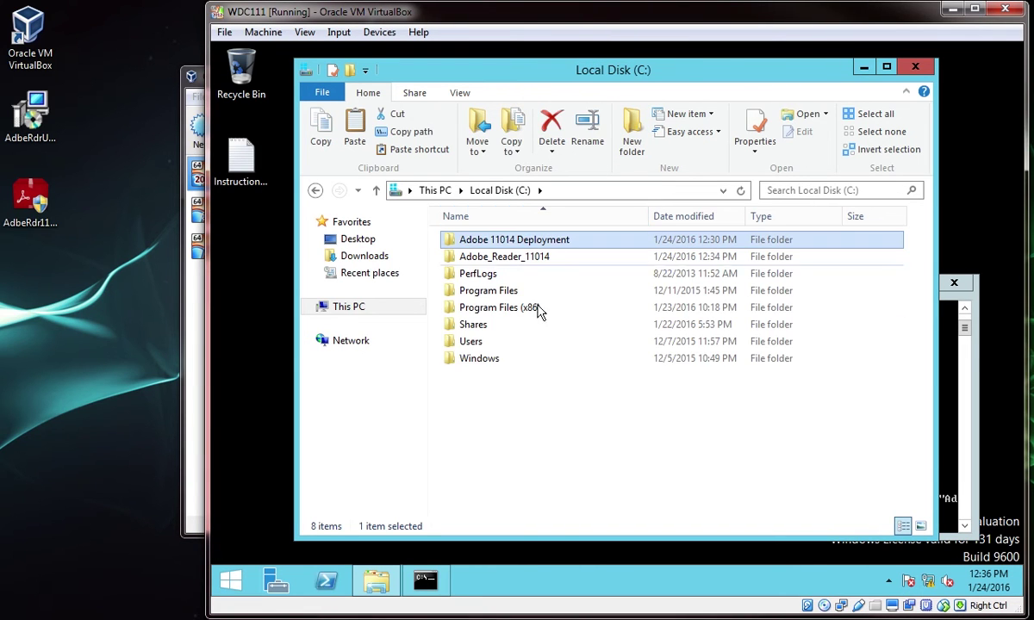
double_click(517, 257)
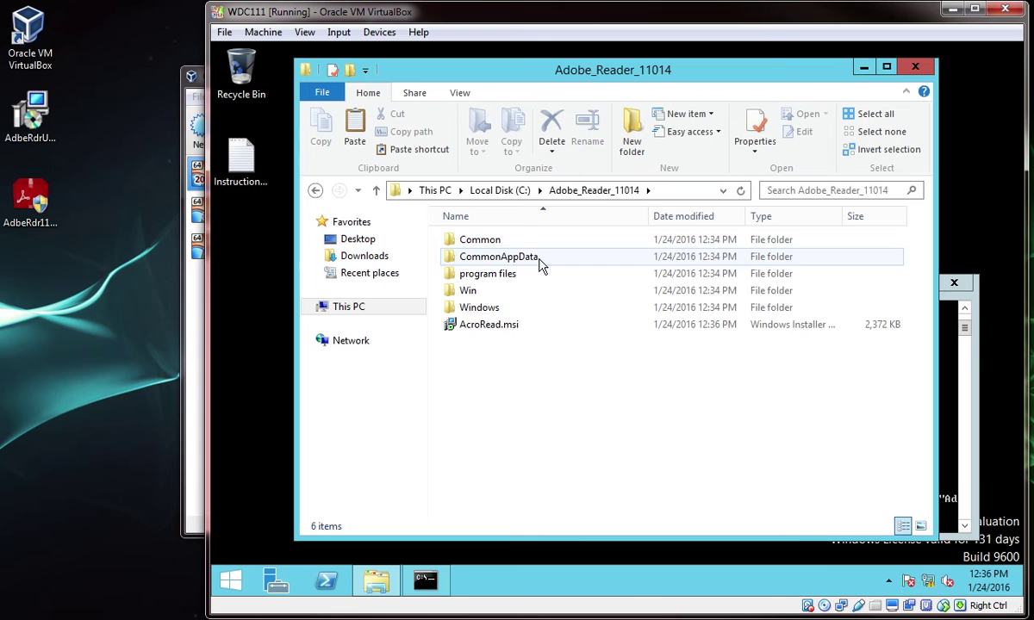
double_click(510, 328)
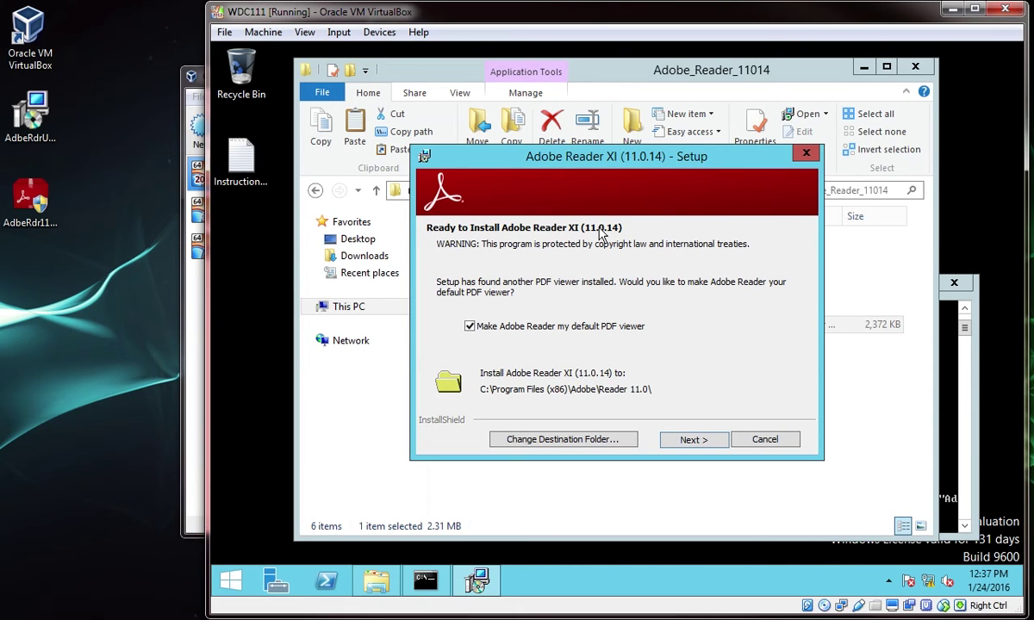
left_click(761, 439)
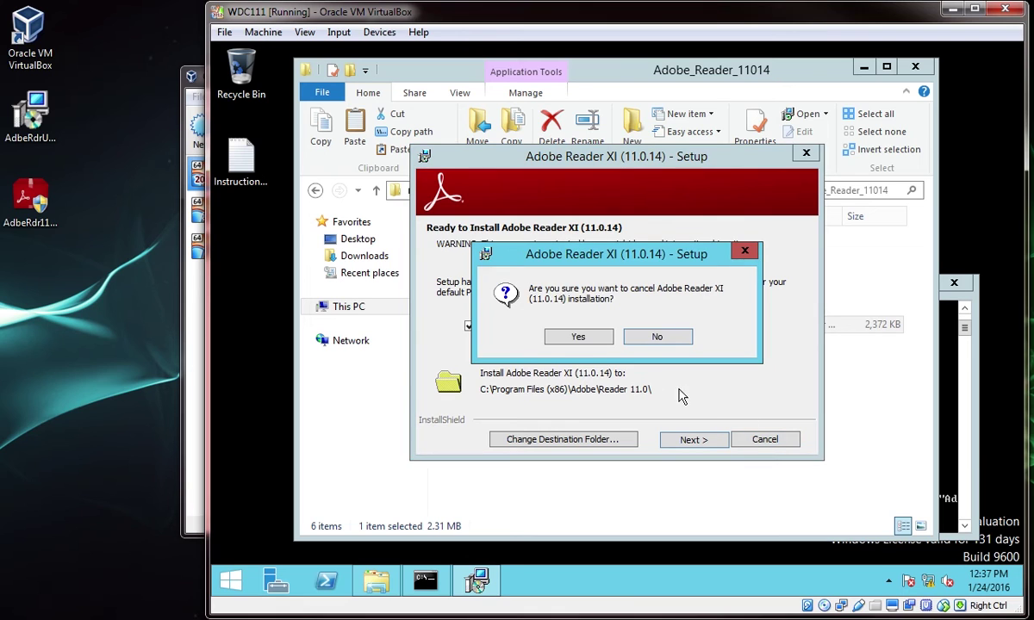
left_click(587, 339)
Copy the Adobe_Reader_11014 folder from C: and paste it into D:\Group Policy\MSI
left_click(500, 191)
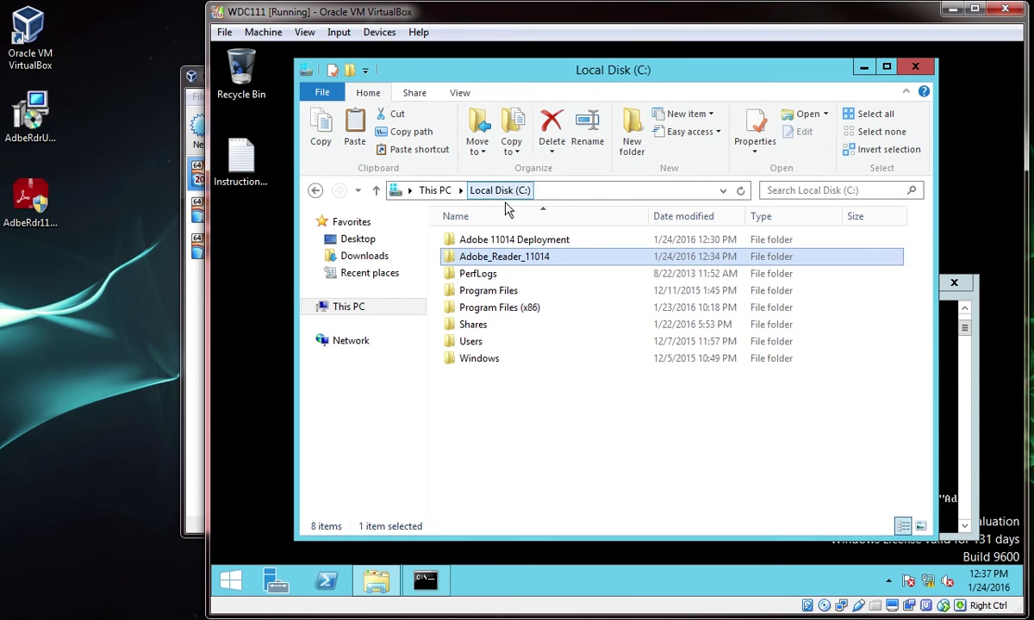
right_click(522, 260)
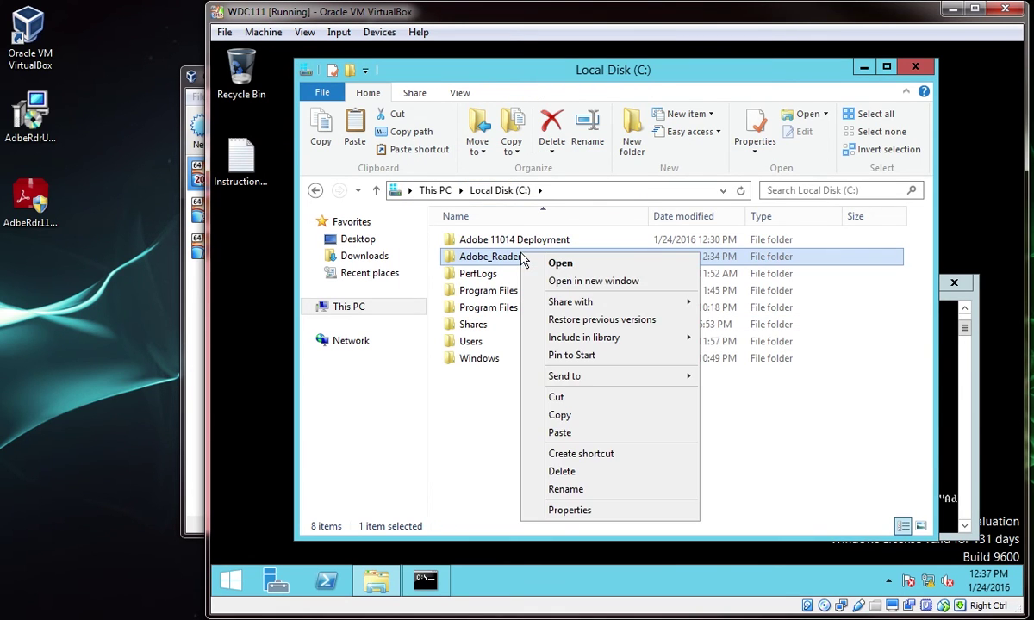
left_click(558, 416)
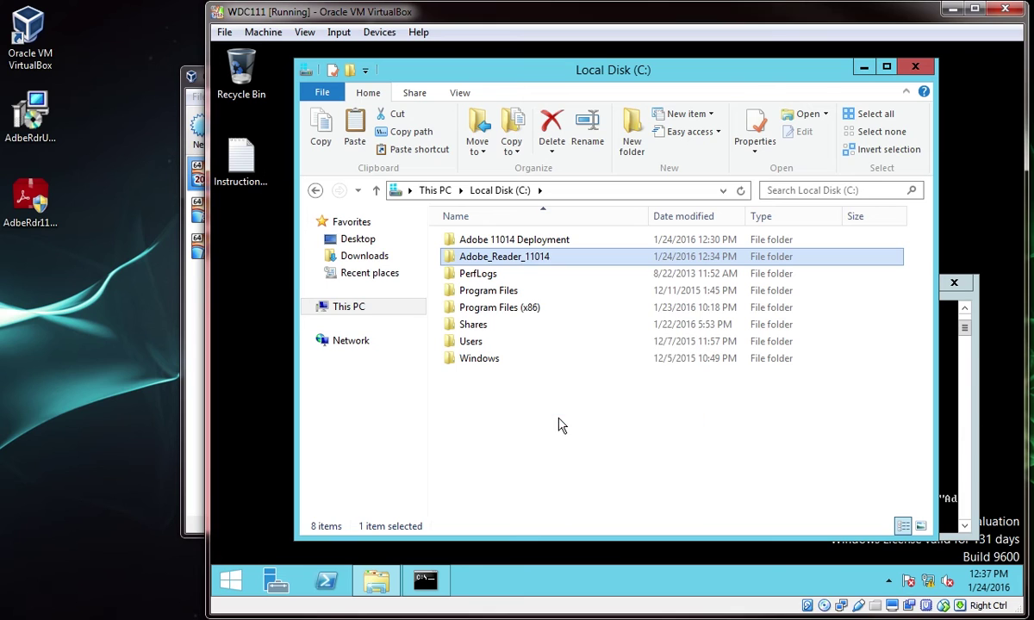
left_click(340, 308)
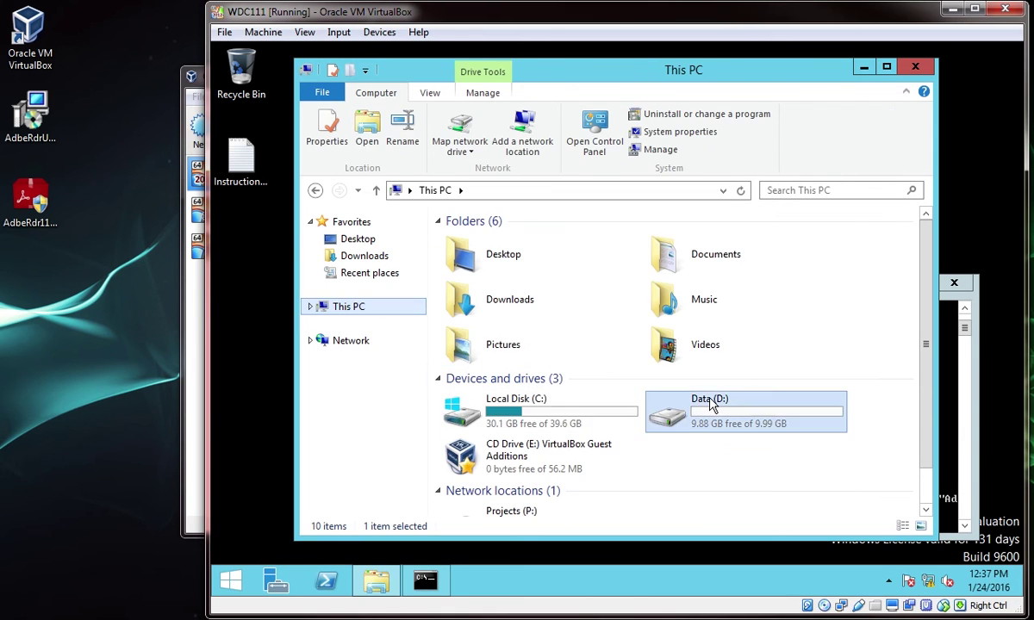
double_click(703, 287)
double_click(505, 242)
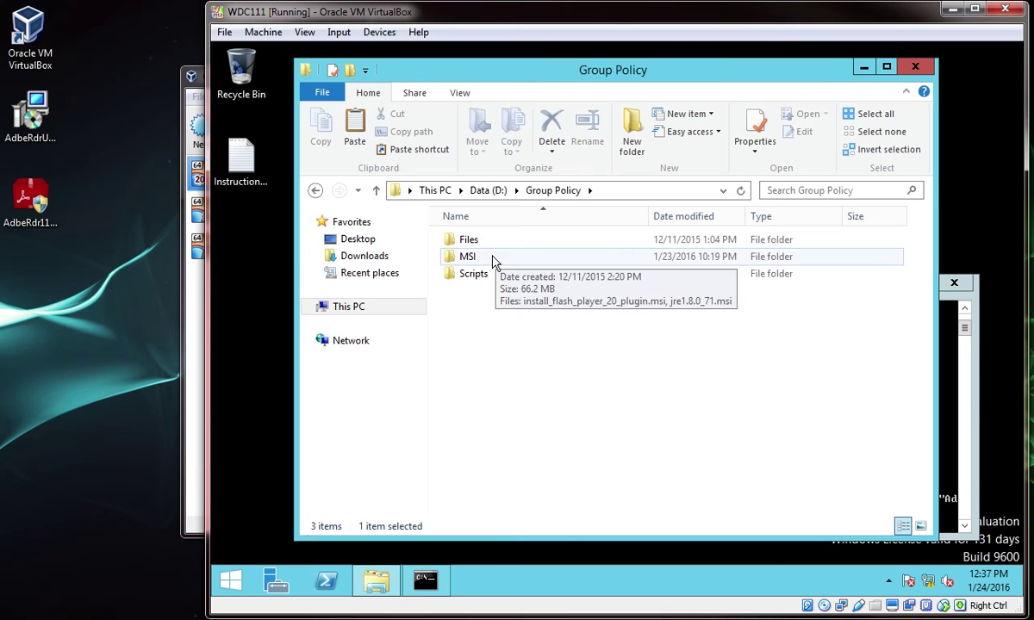
double_click(493, 260)
right_click(493, 283)
left_click(555, 392)
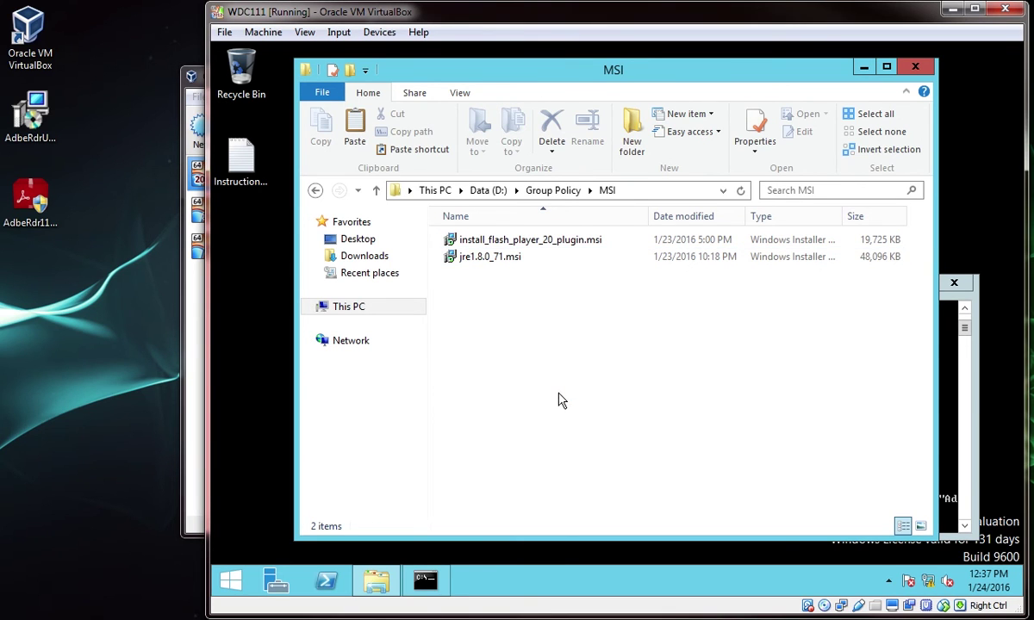
left_click(556, 399)
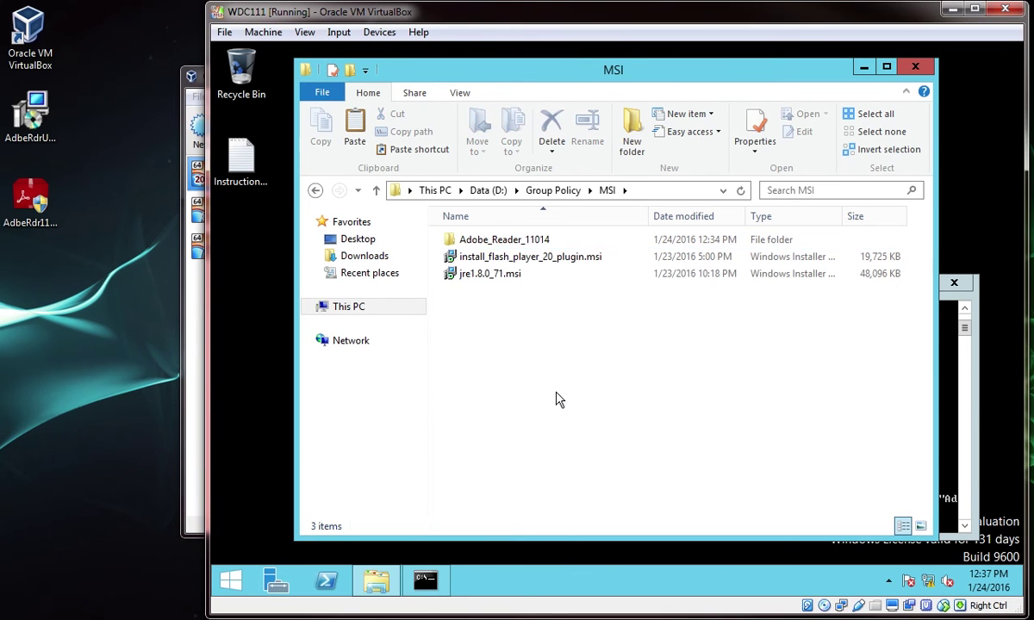
Launch Group Policy Management from Server Manager and edit the Software Installation policy under Managed Computers
left_click(277, 582)
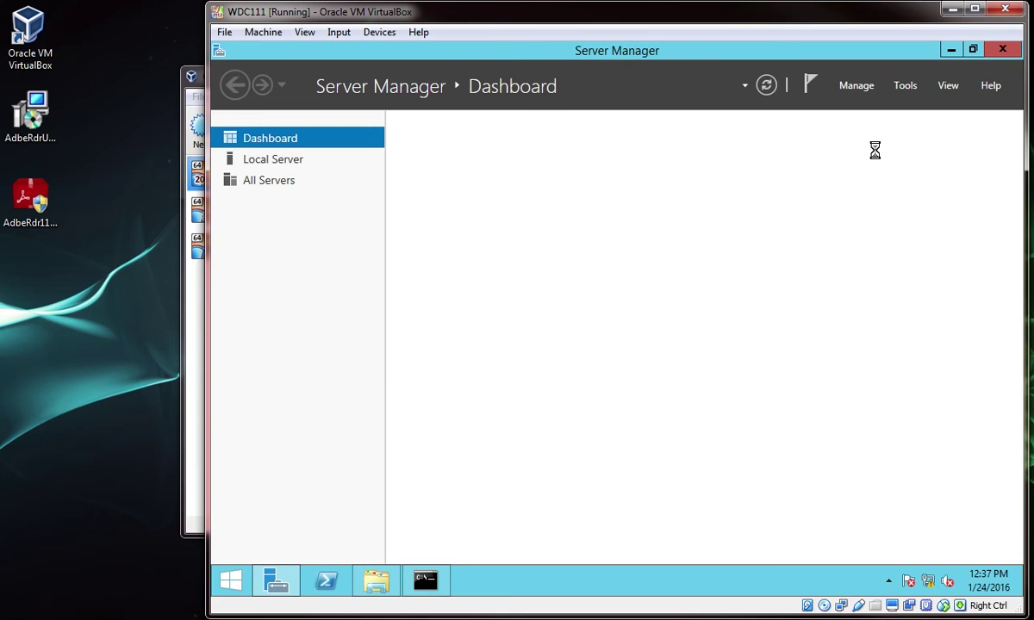
left_click(904, 86)
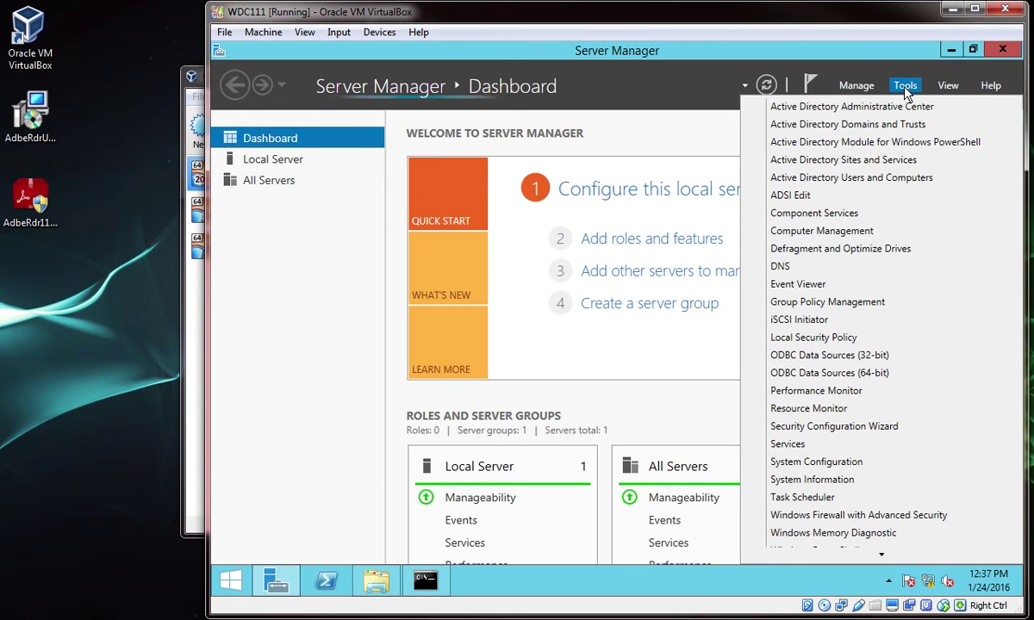
left_click(872, 288)
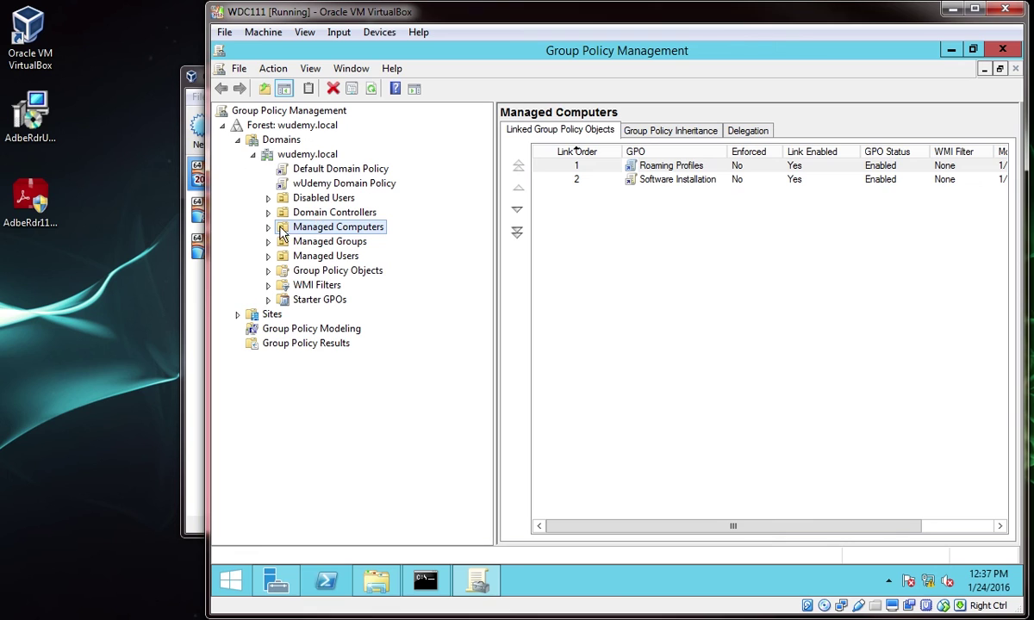
left_click(269, 228)
right_click(328, 255)
left_click(362, 261)
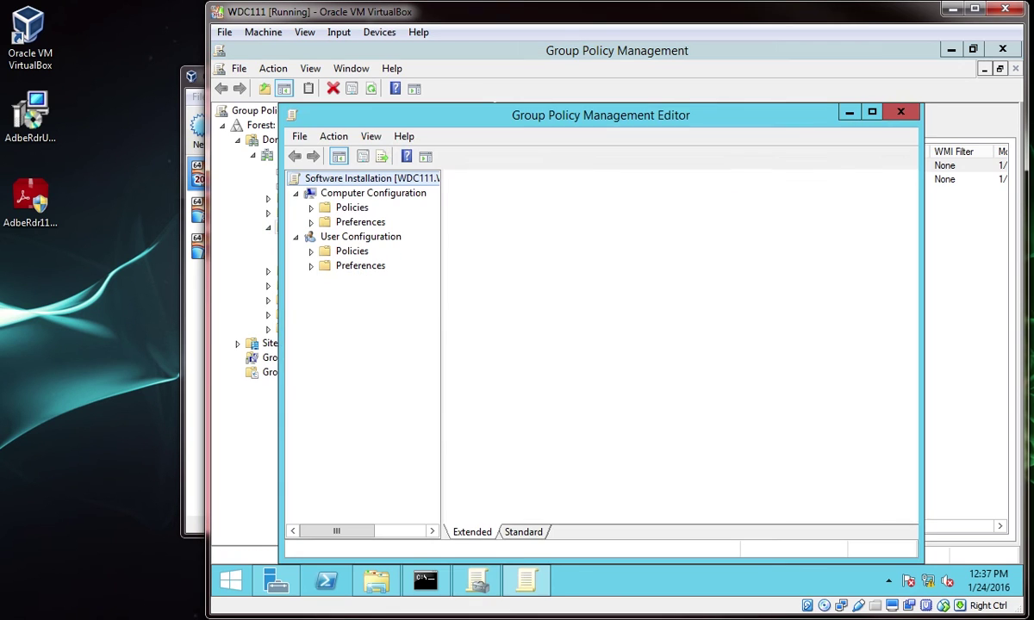
Expand Computer Configuration > Policies > Software Settings to show the Flash and Java packages
left_click(311, 209)
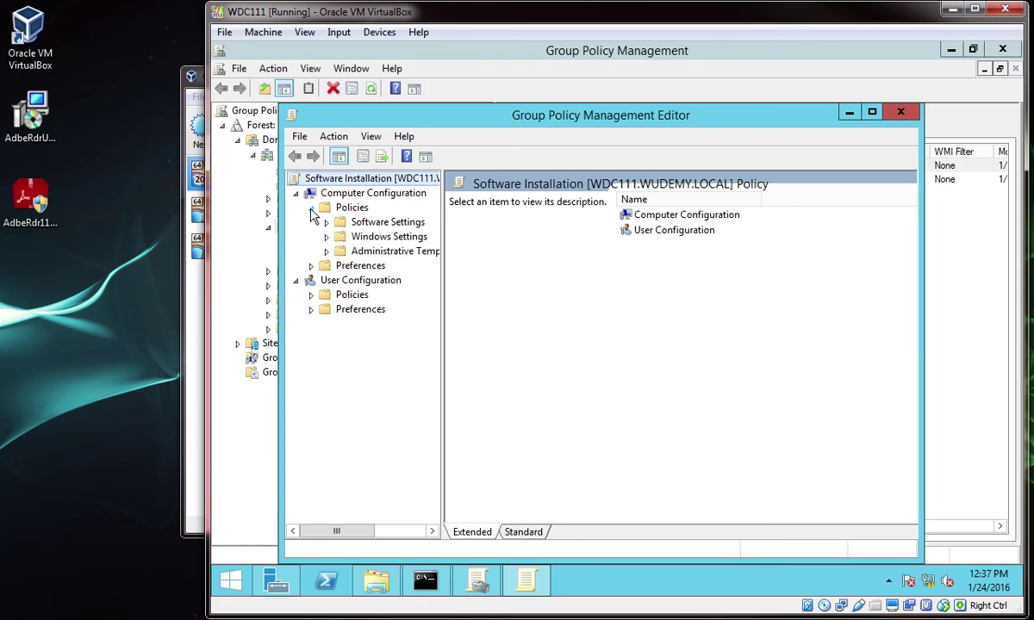
left_click(327, 222)
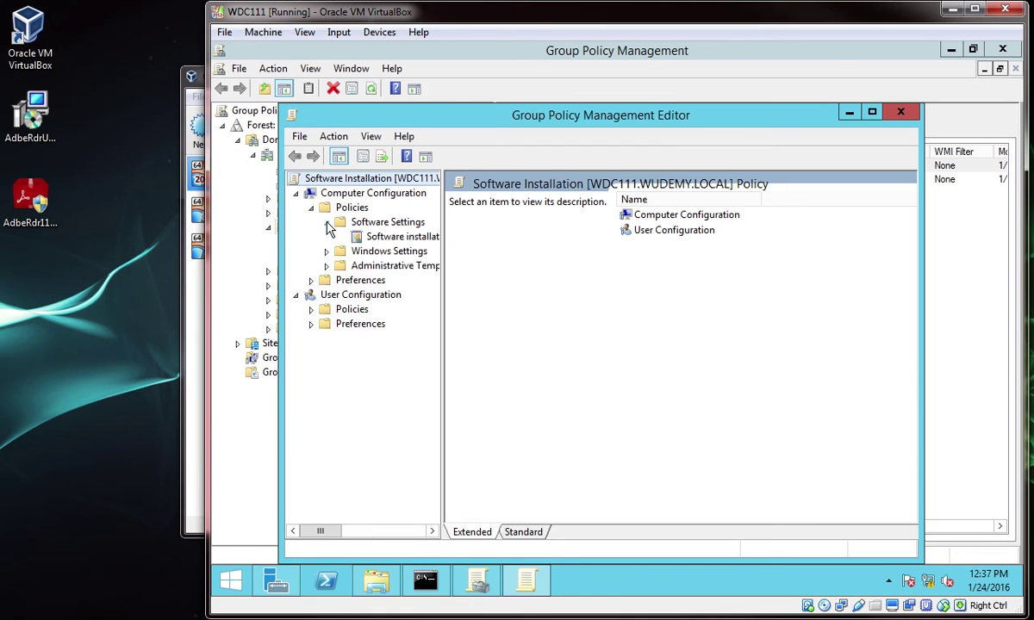
left_click(372, 239)
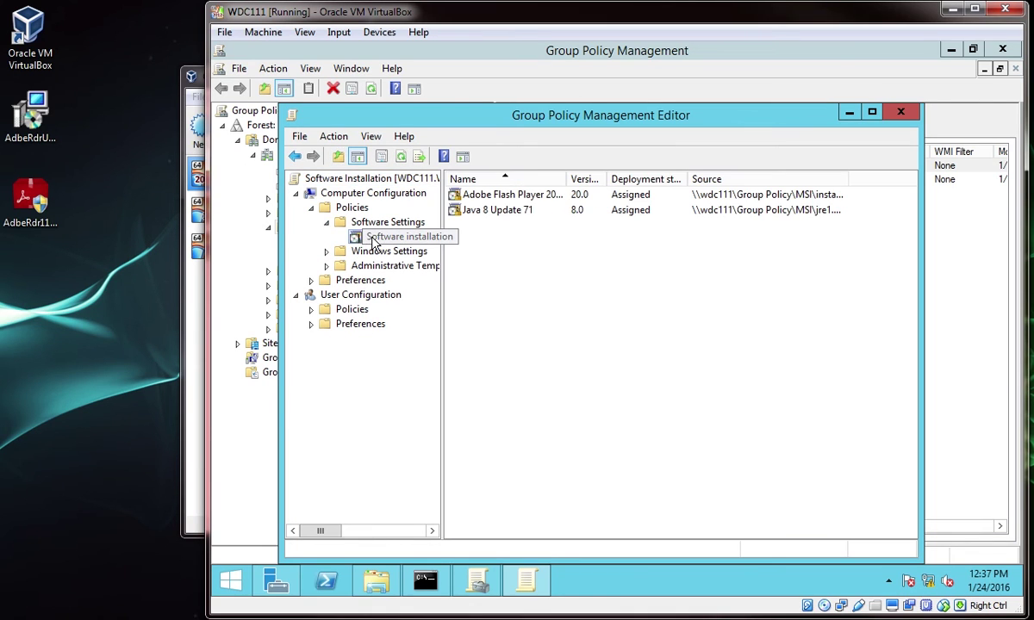
right_click(480, 252)
Add Adobe_Reader_11014\AcroRead.msi as a new Assigned software package
mouse_move(585, 260)
left_click(655, 260)
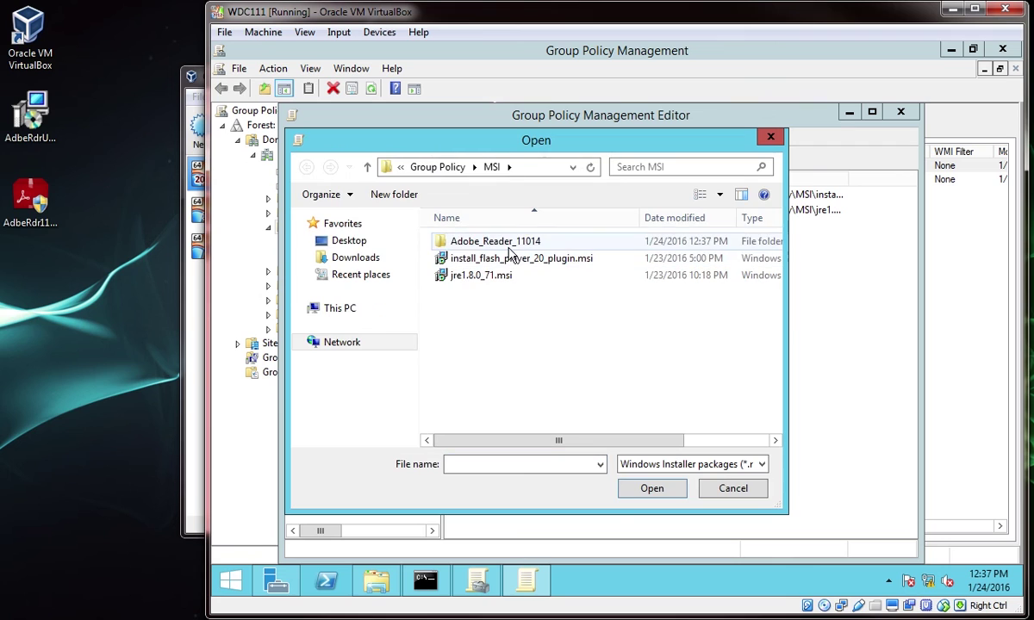
double_click(487, 238)
left_click(482, 326)
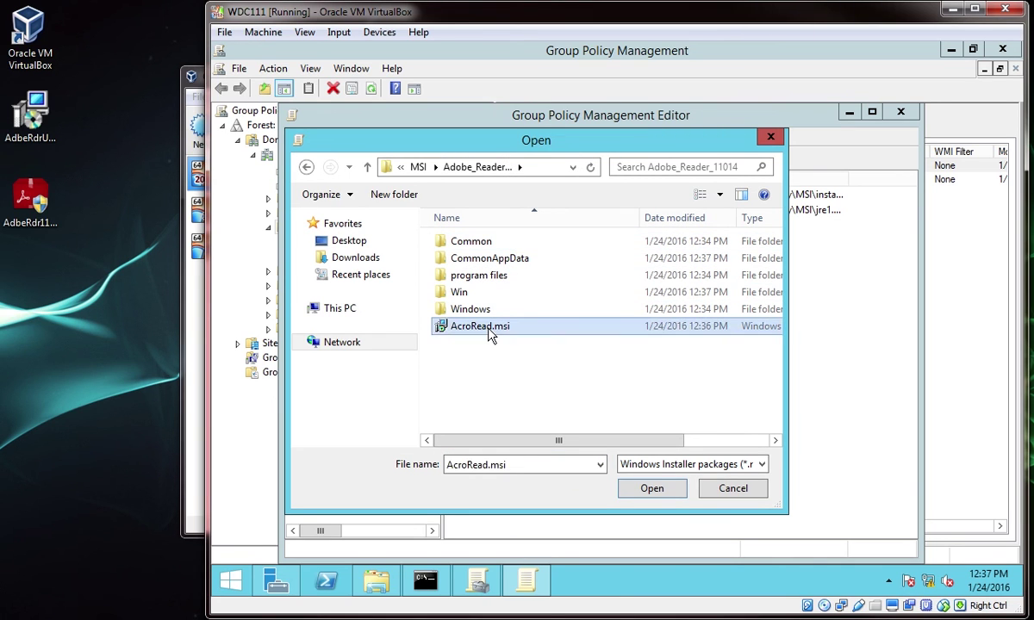
left_click(651, 488)
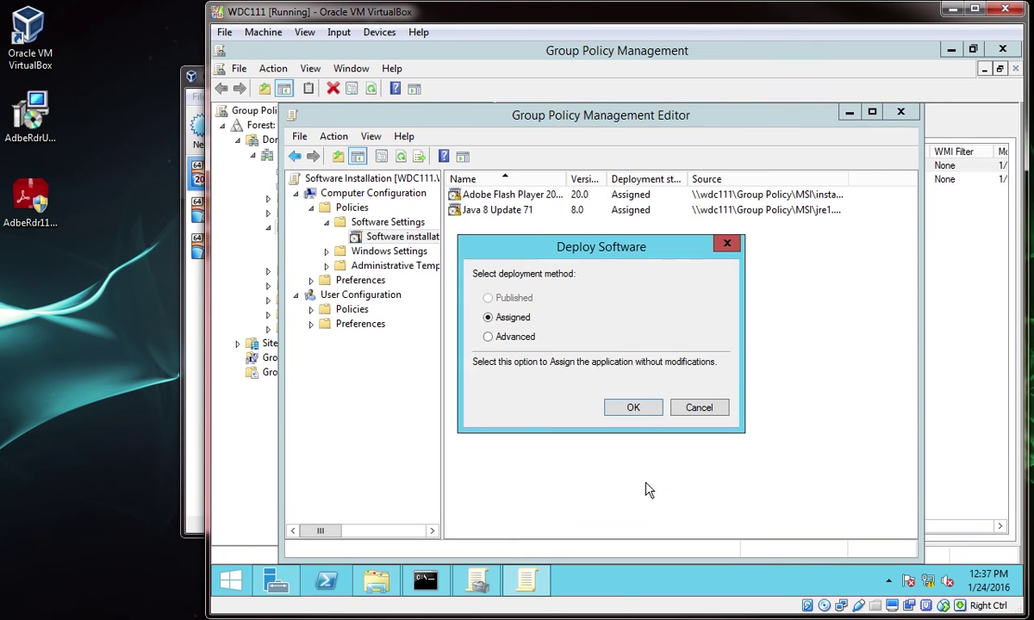
left_click(639, 412)
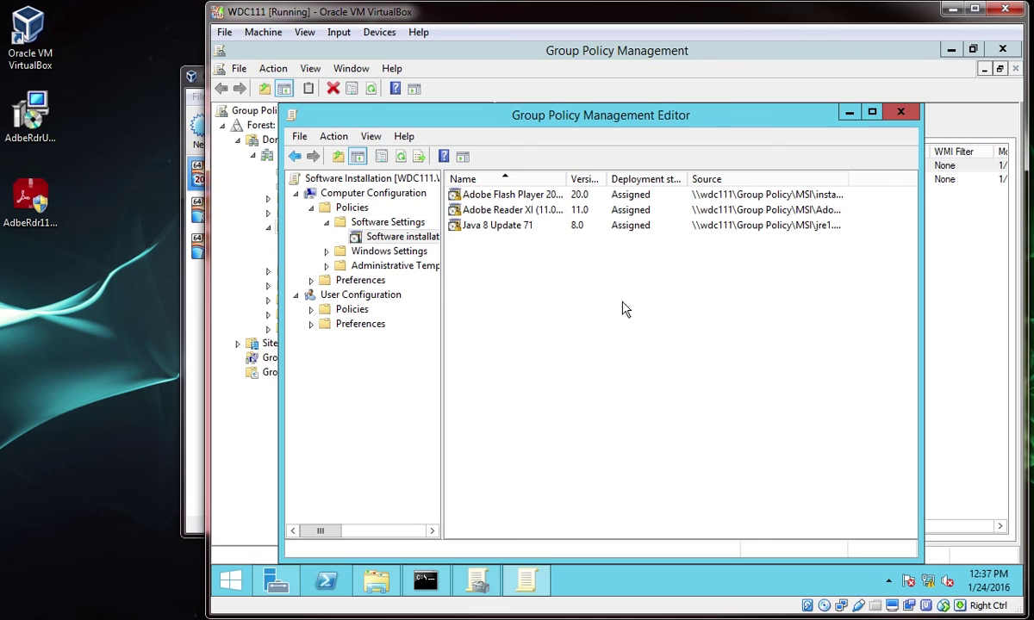
Widen the Name column to confirm Adobe Reader XI (11.0.14), then close both policy windows
left_click(554, 212)
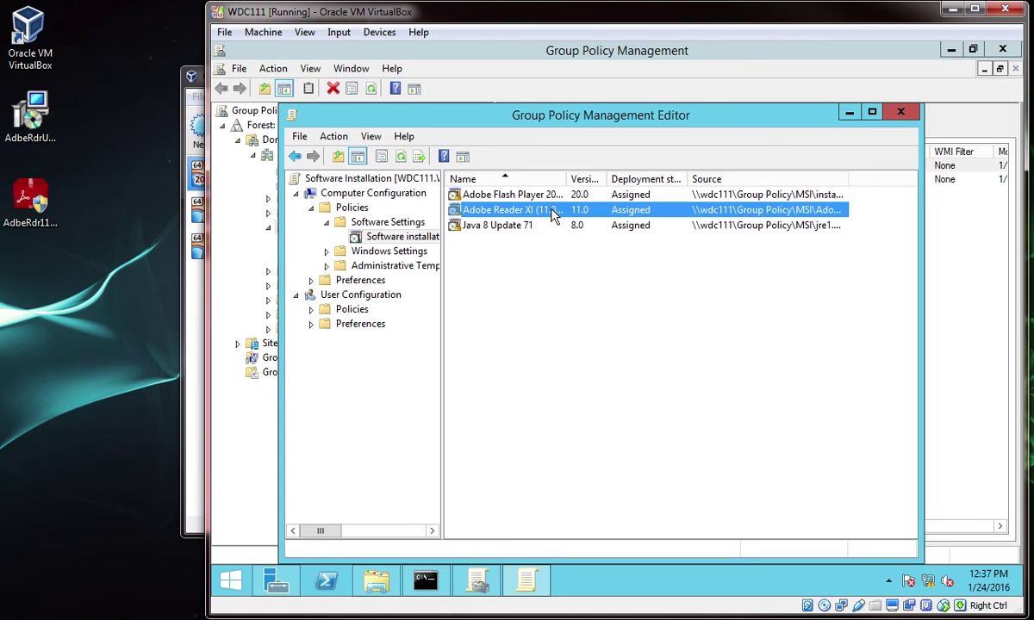
left_click_drag(567, 180, 589, 179)
left_click(606, 253)
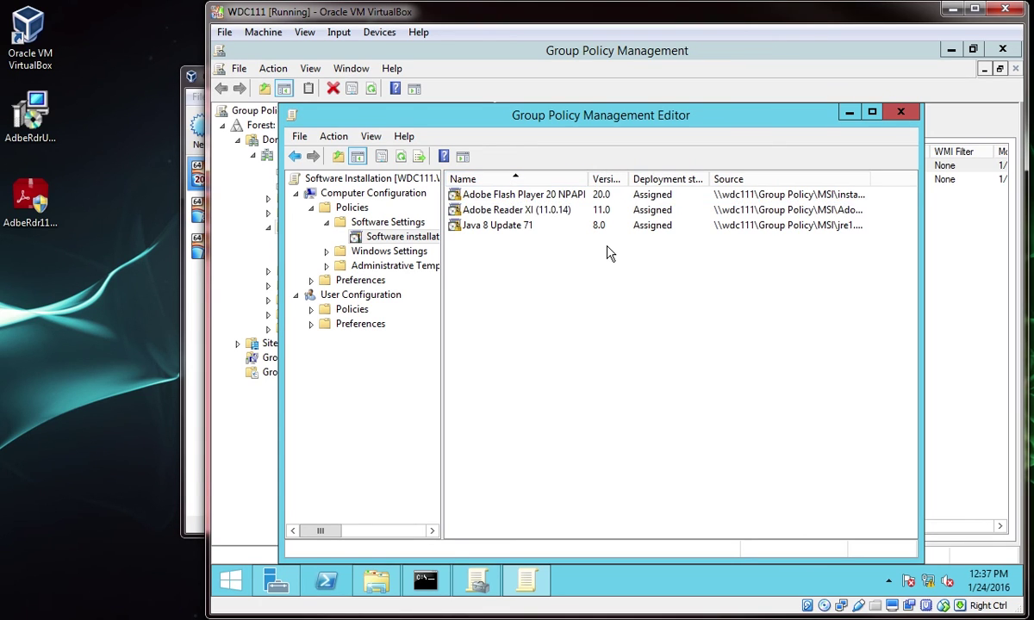
left_click(899, 113)
left_click(1002, 49)
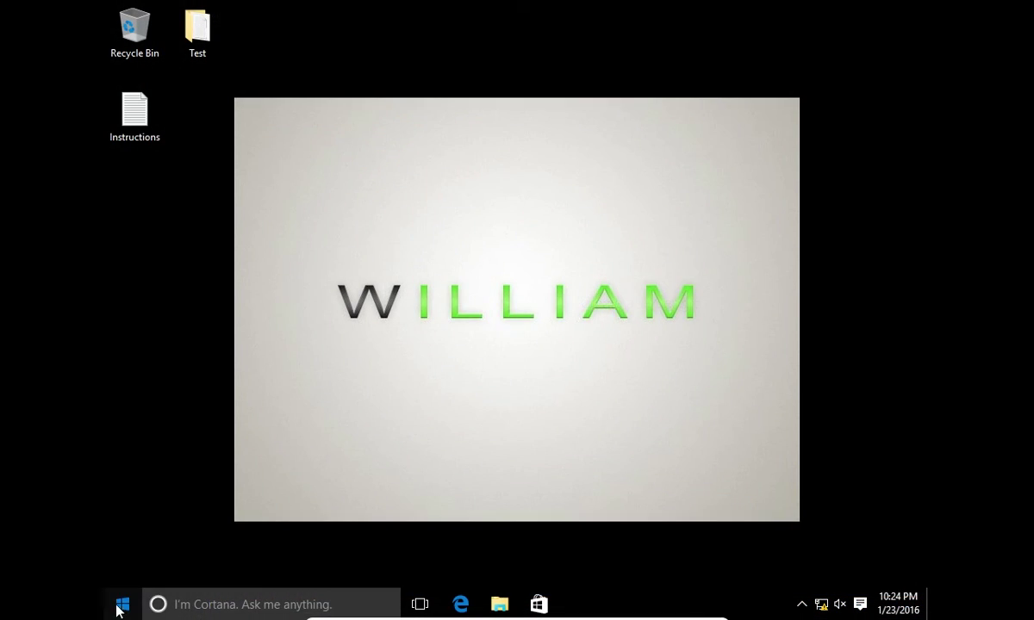
Run gpupdate /force in Command Prompt on the workstation and answer y to restart
left_click(119, 605)
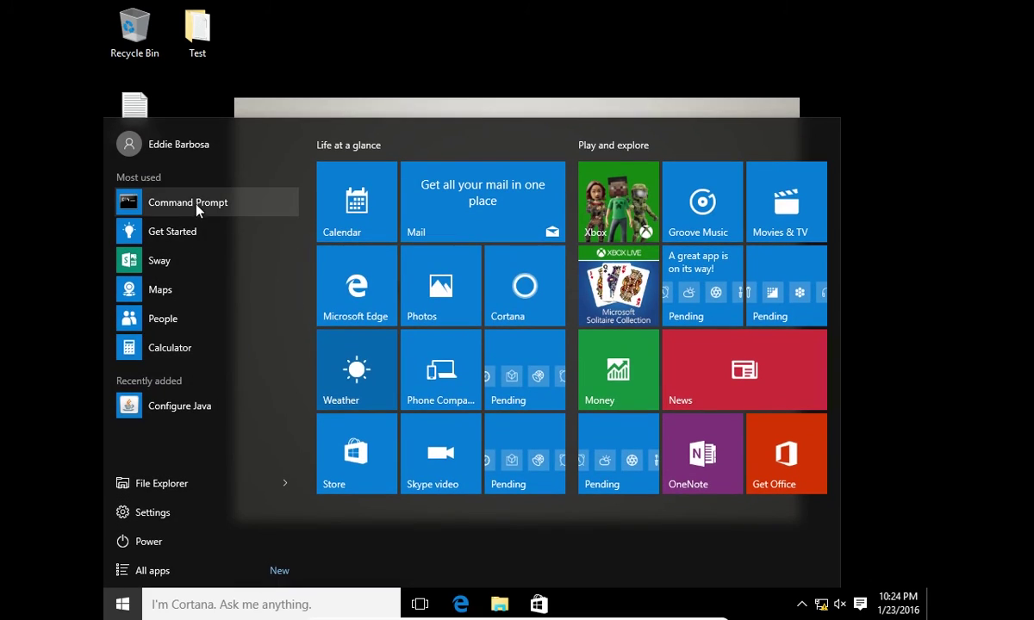
left_click(197, 206)
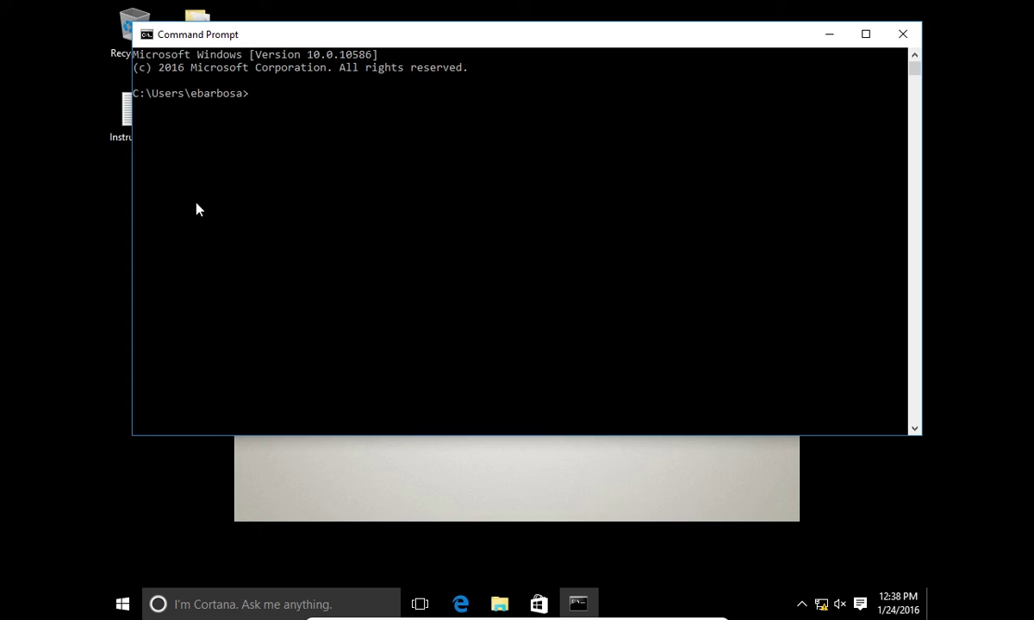
type("gpupda")
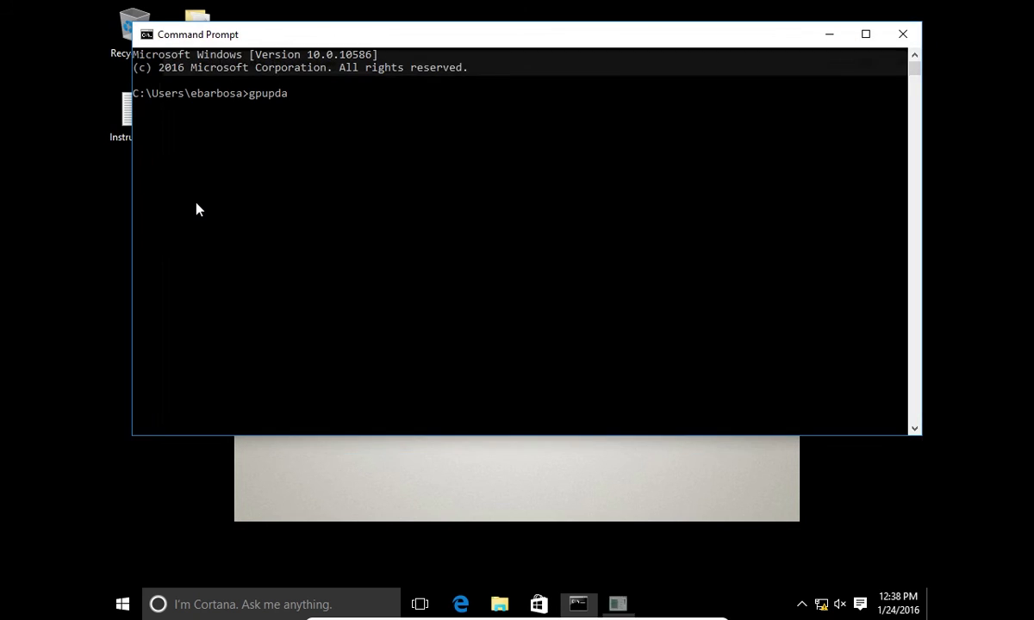
type("te /force")
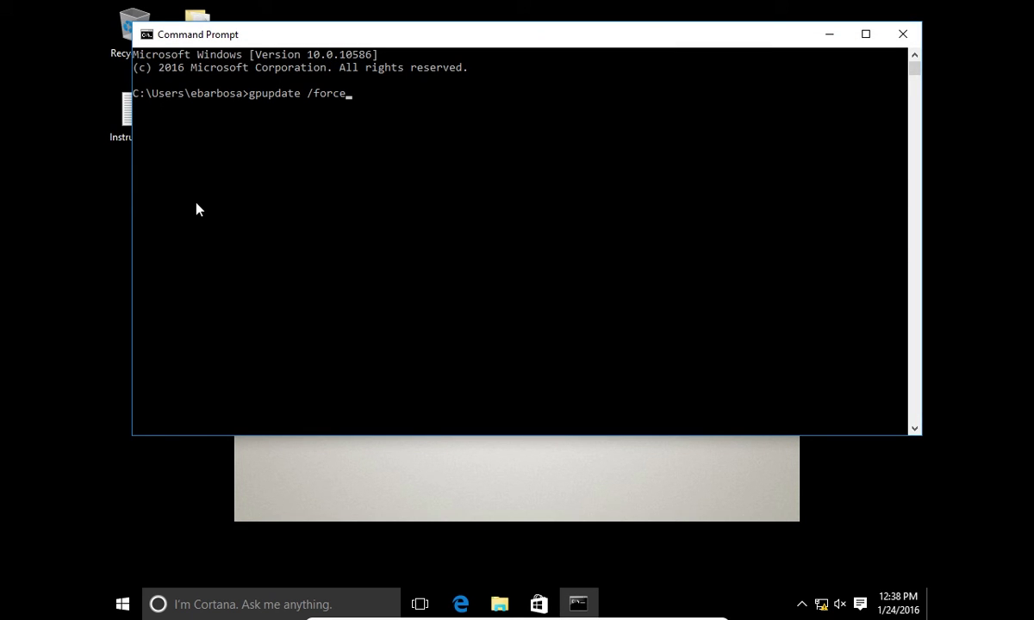
key("Return")
left_click(639, 148)
type("y")
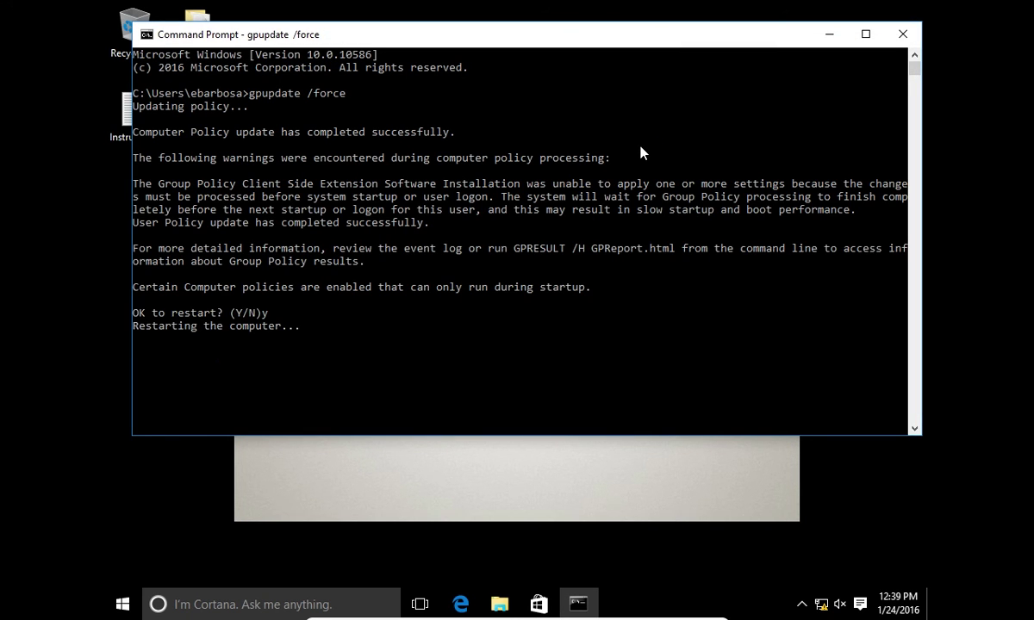
key("Return")
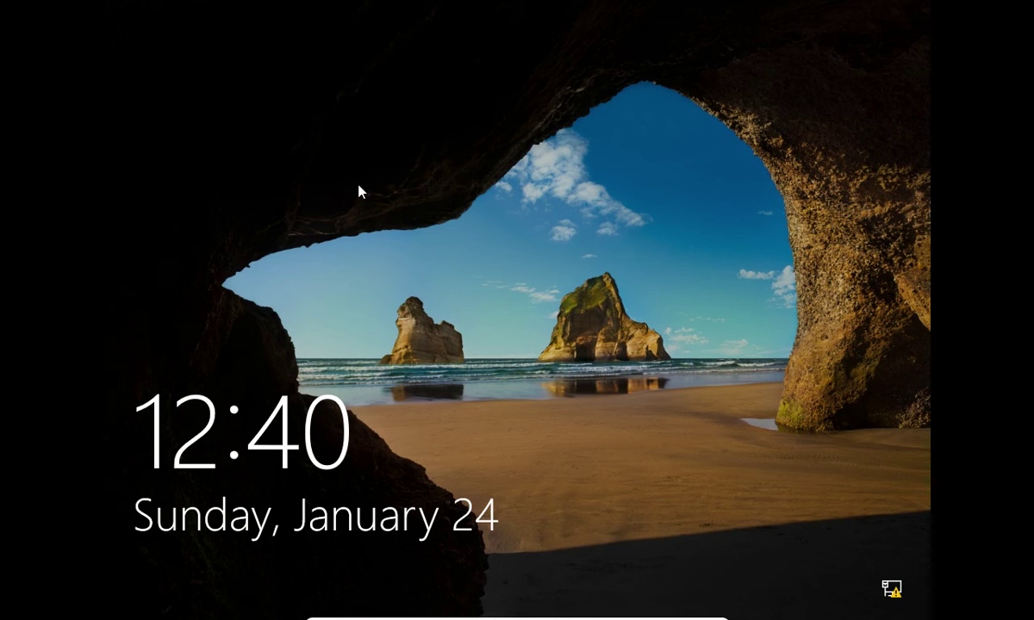
Sign back in with the account password and launch the Adobe Reader XI desktop shortcut
left_click(360, 191)
key("Return")
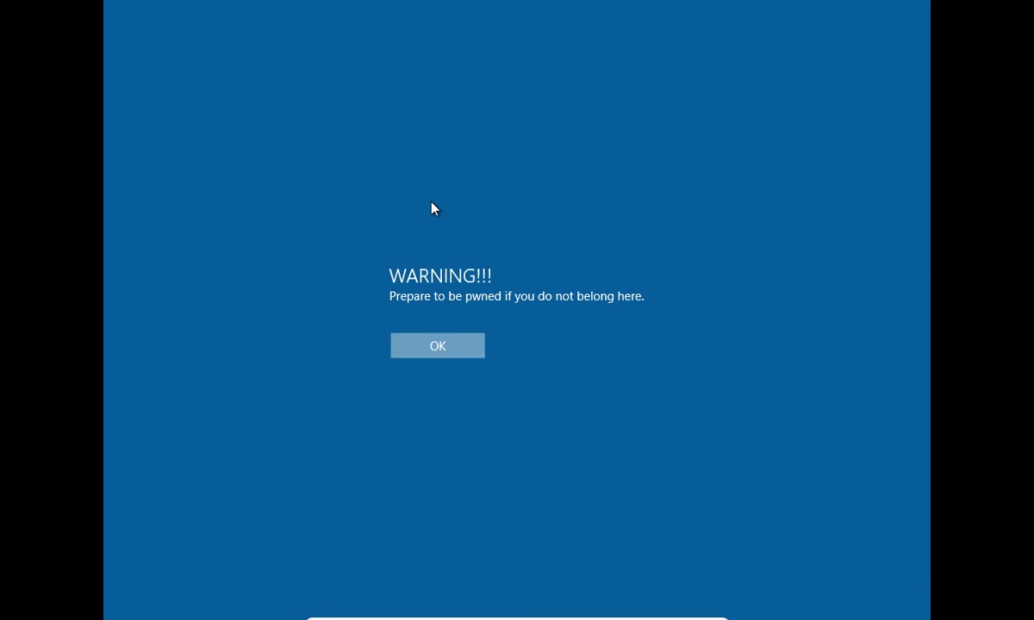
type("Pa$$w")
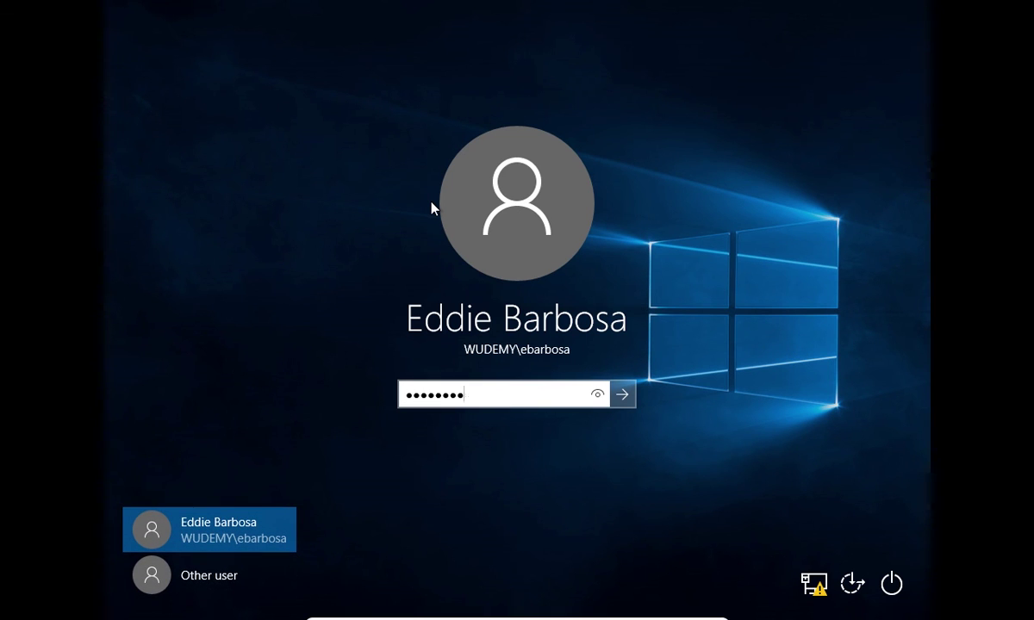
key("Return")
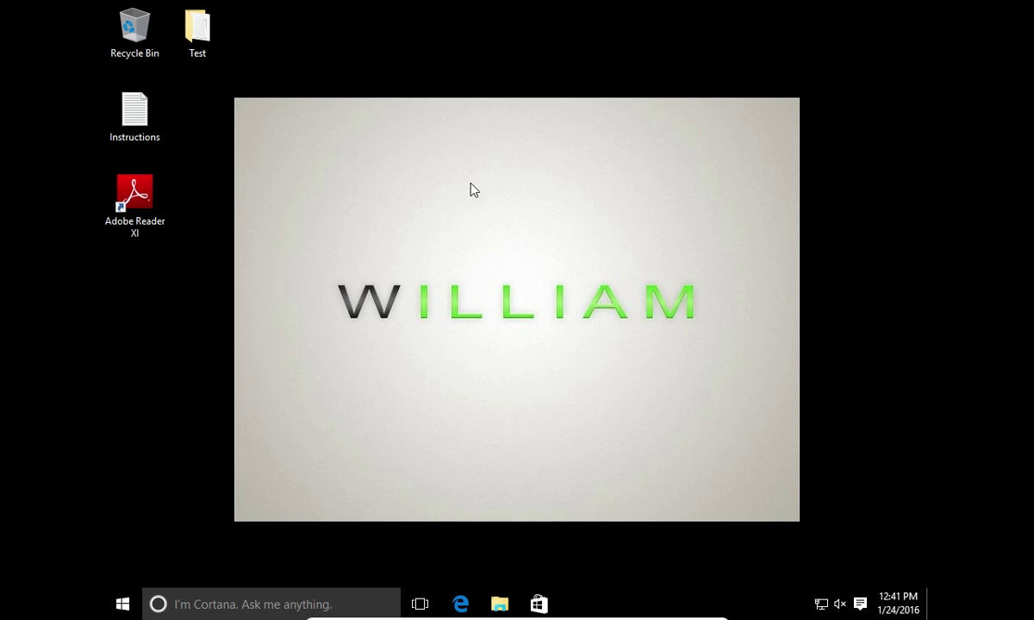
left_click(122, 211)
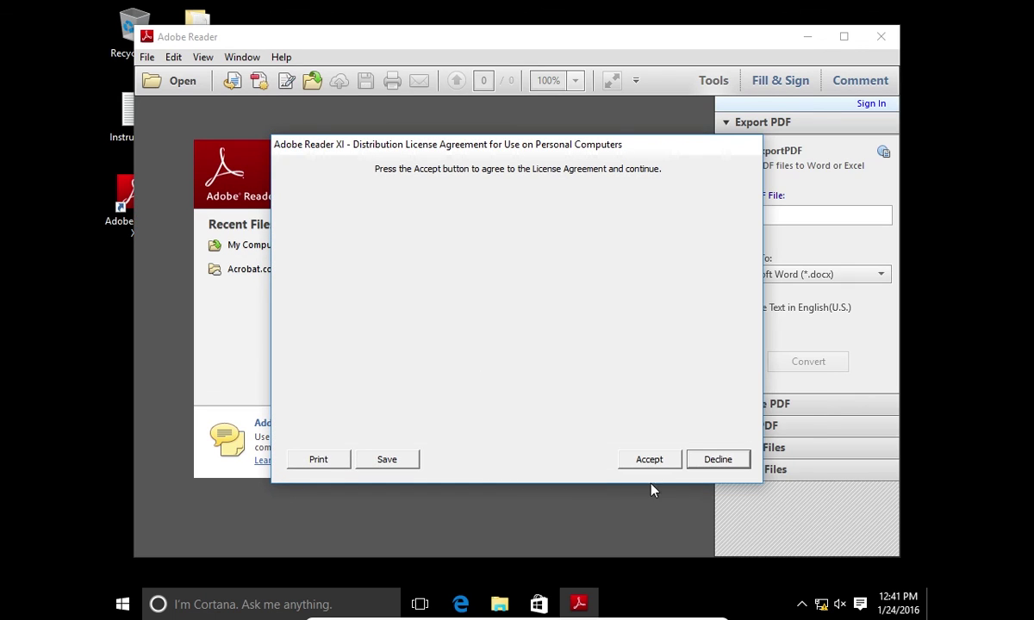
Accept the licence and check Help > About Adobe Reader XI for version 11.0.14
left_click(652, 465)
left_click(281, 57)
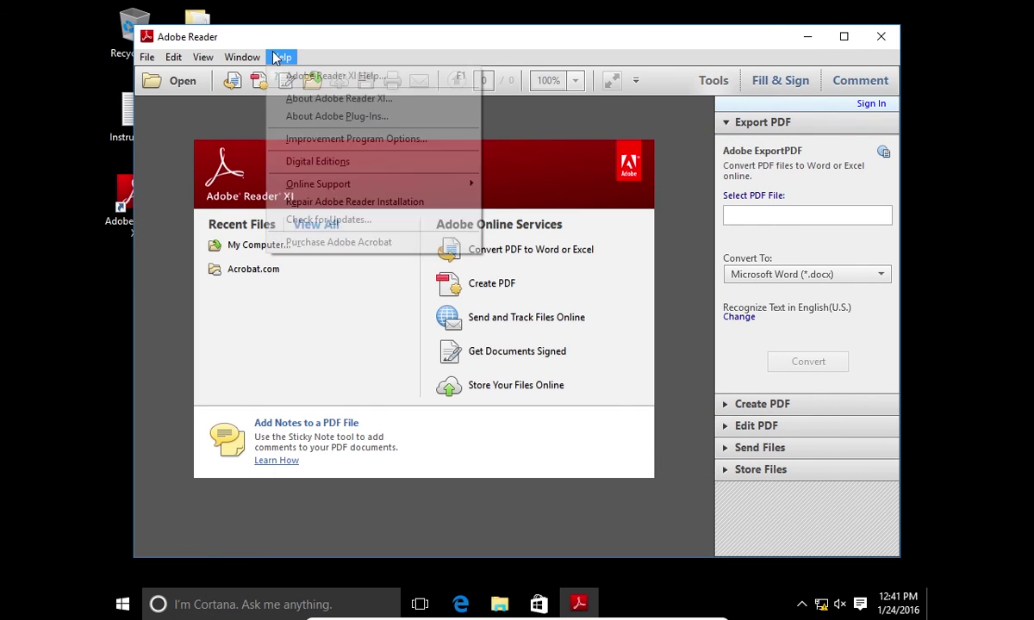
left_click(291, 99)
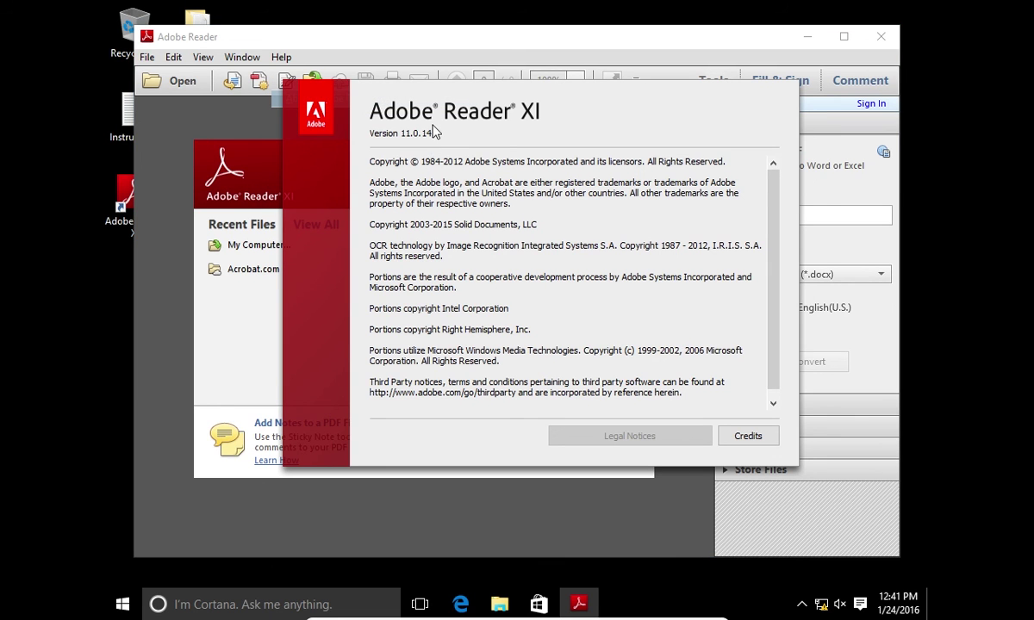
left_click(403, 133)
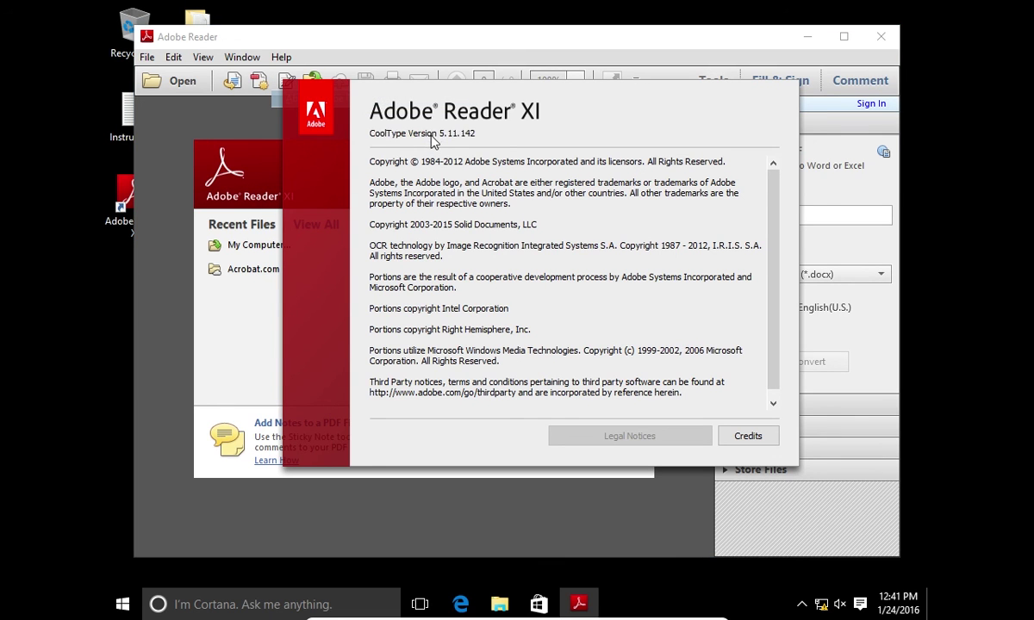